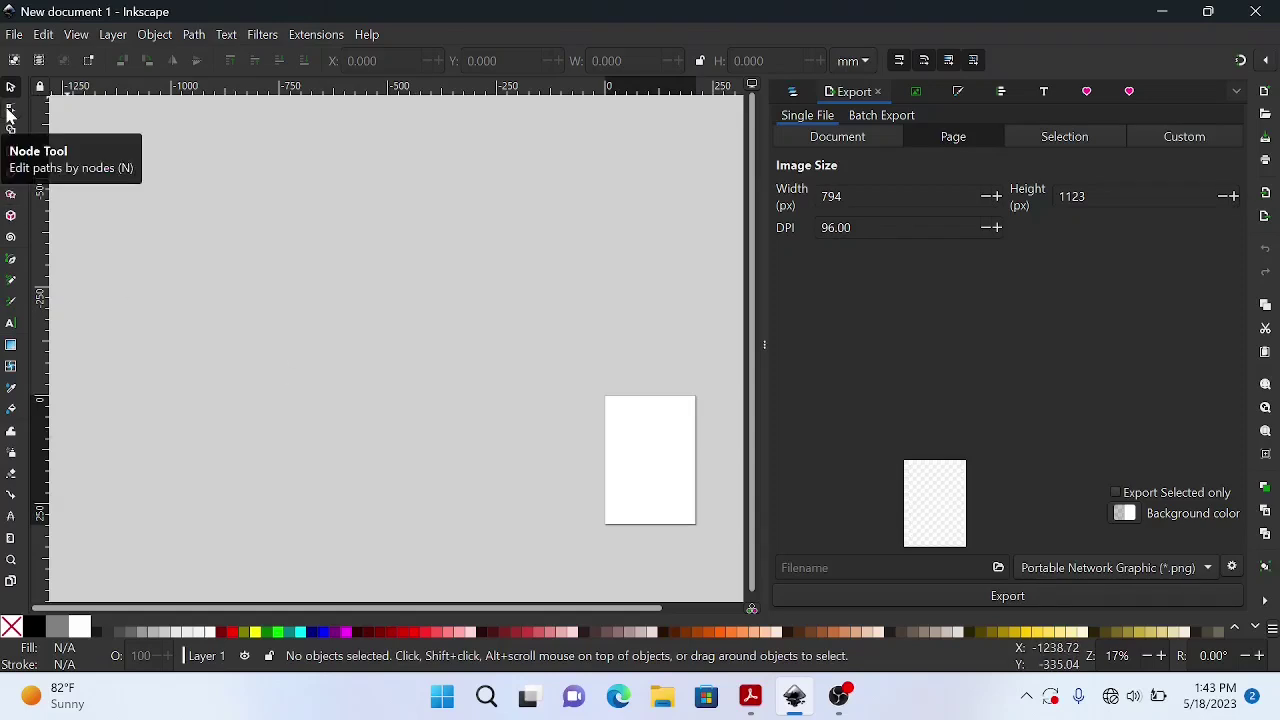
- Switch to the Node tool from the toolbox
click(8, 108)
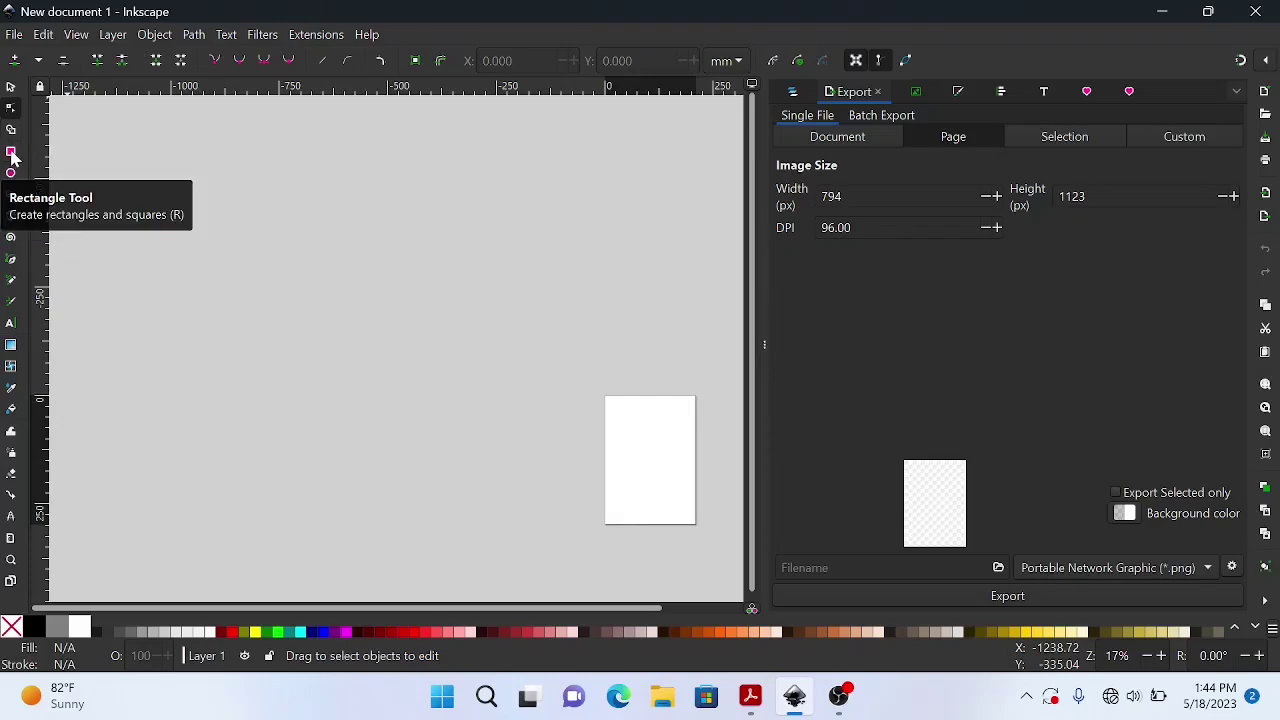
- Draw a vertical straight line with the Pen tool on the left of the canvas
click(11, 259)
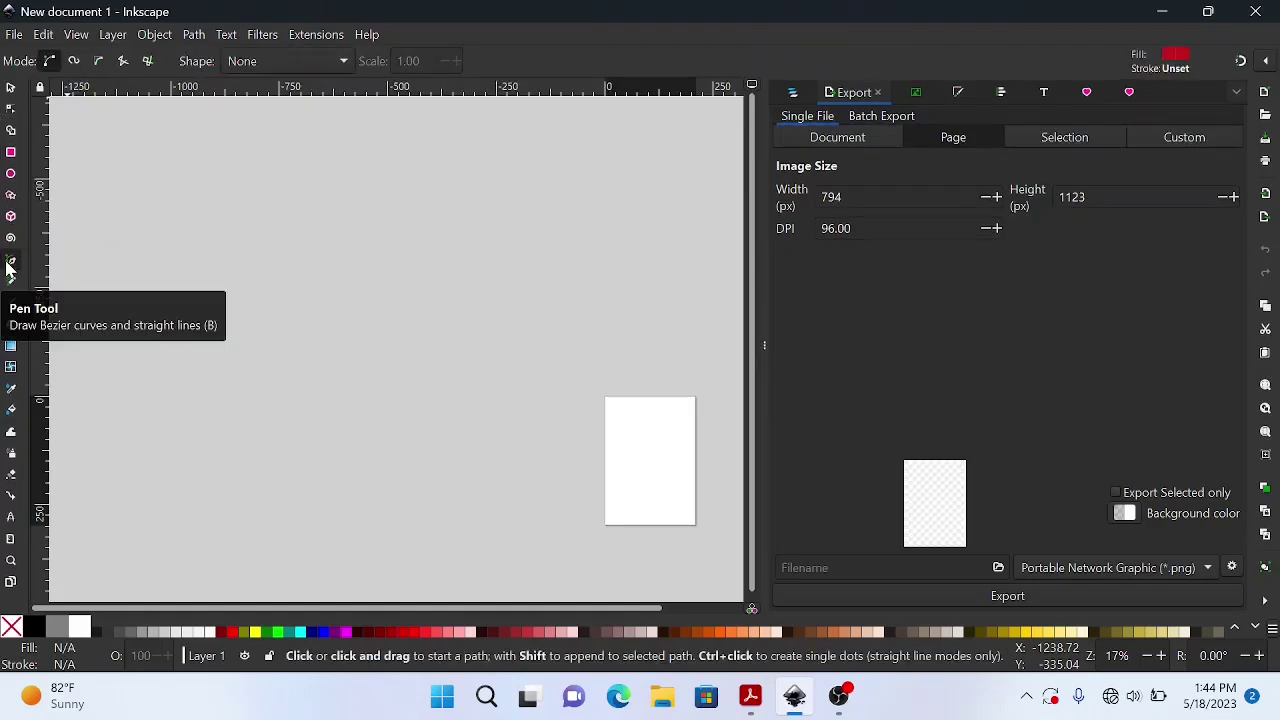
click(160, 266)
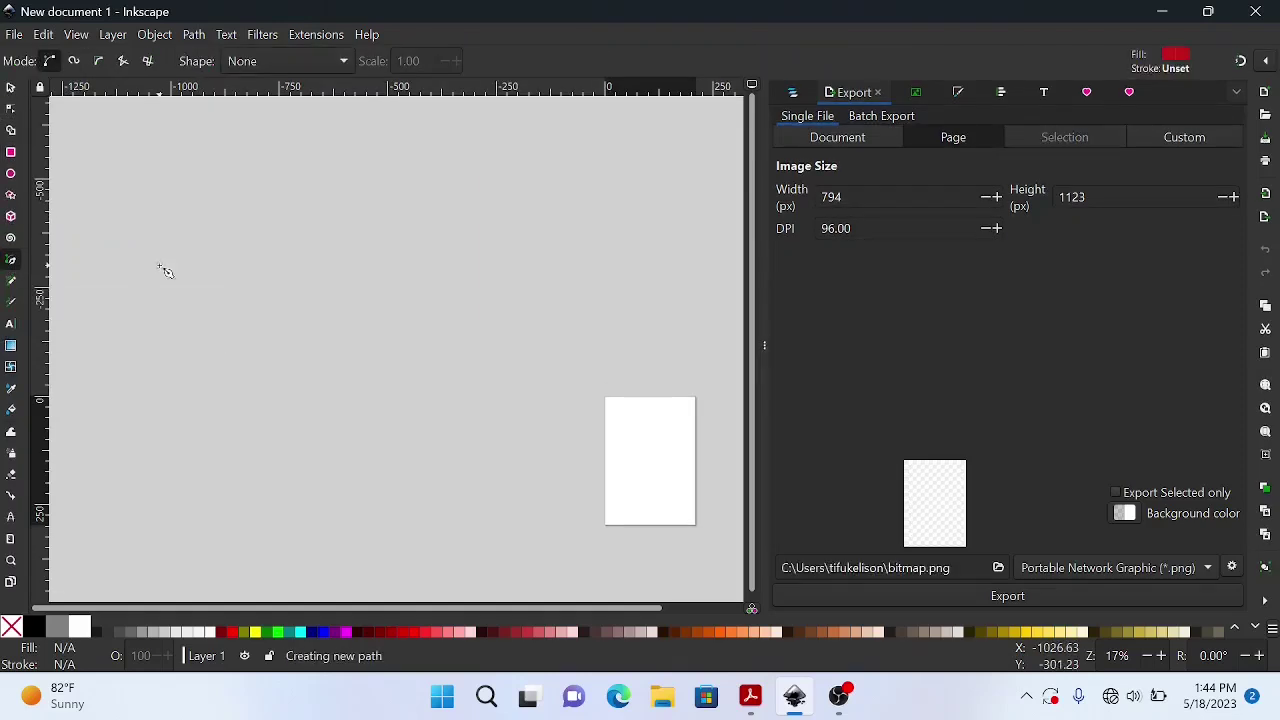
double_click(162, 439)
key(s)
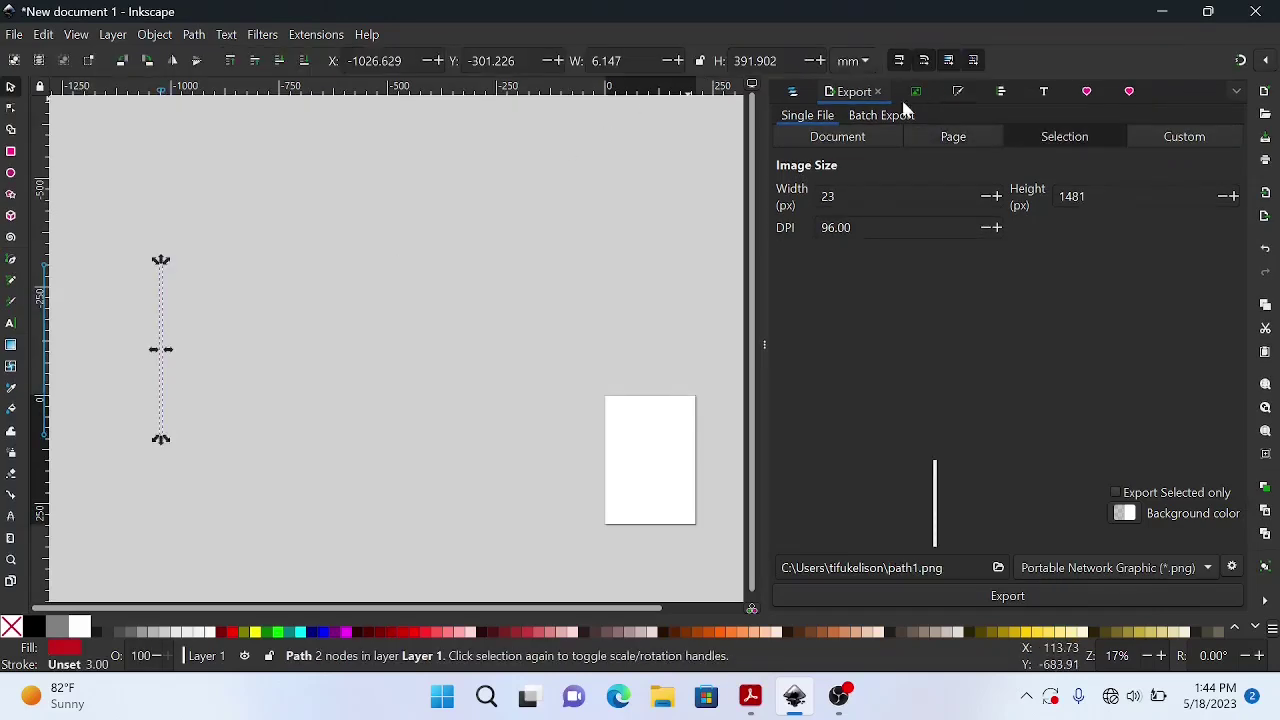
- Give the line no fill and a flat black stroke 10 mm wide
key(ctrl+shift+f)
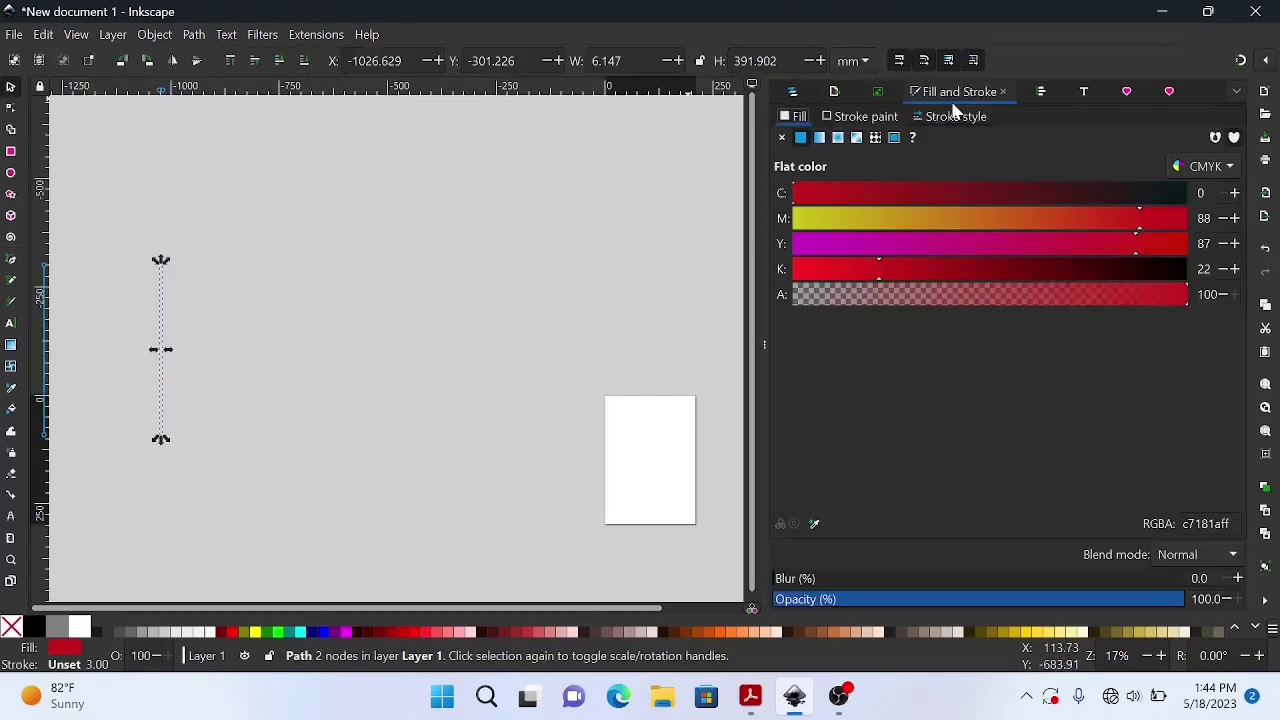
click(782, 137)
click(852, 117)
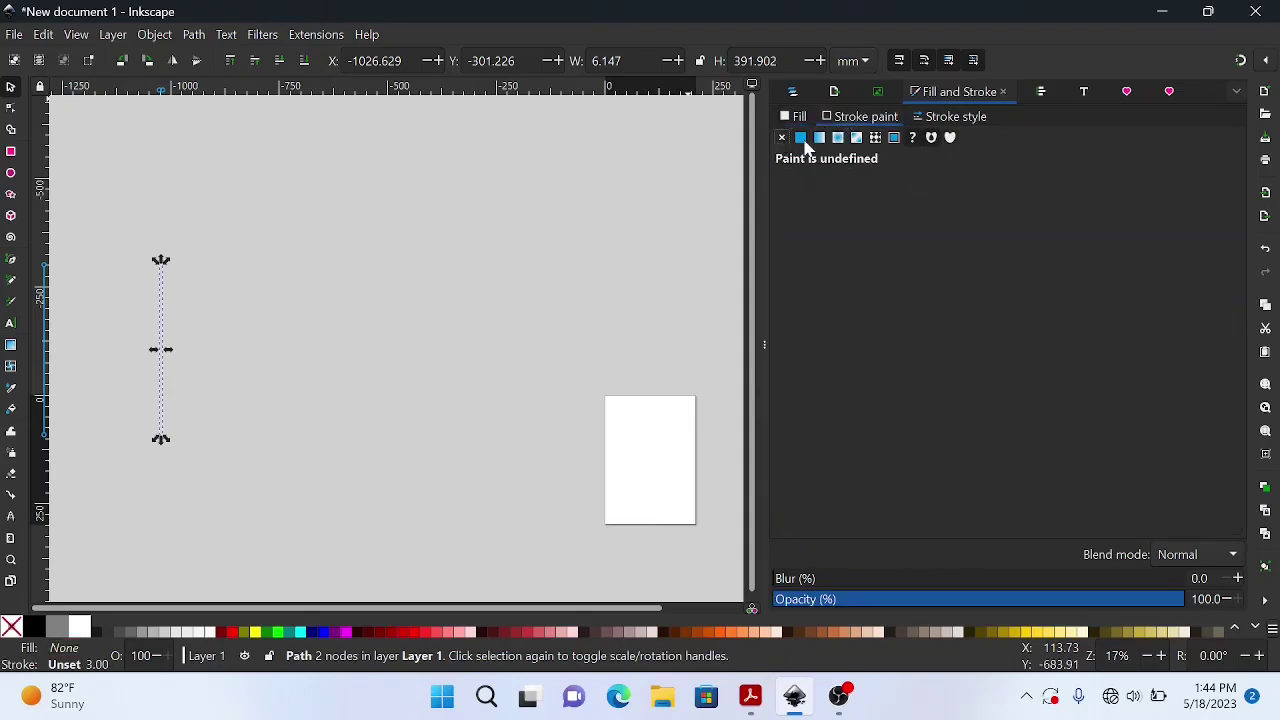
click(802, 140)
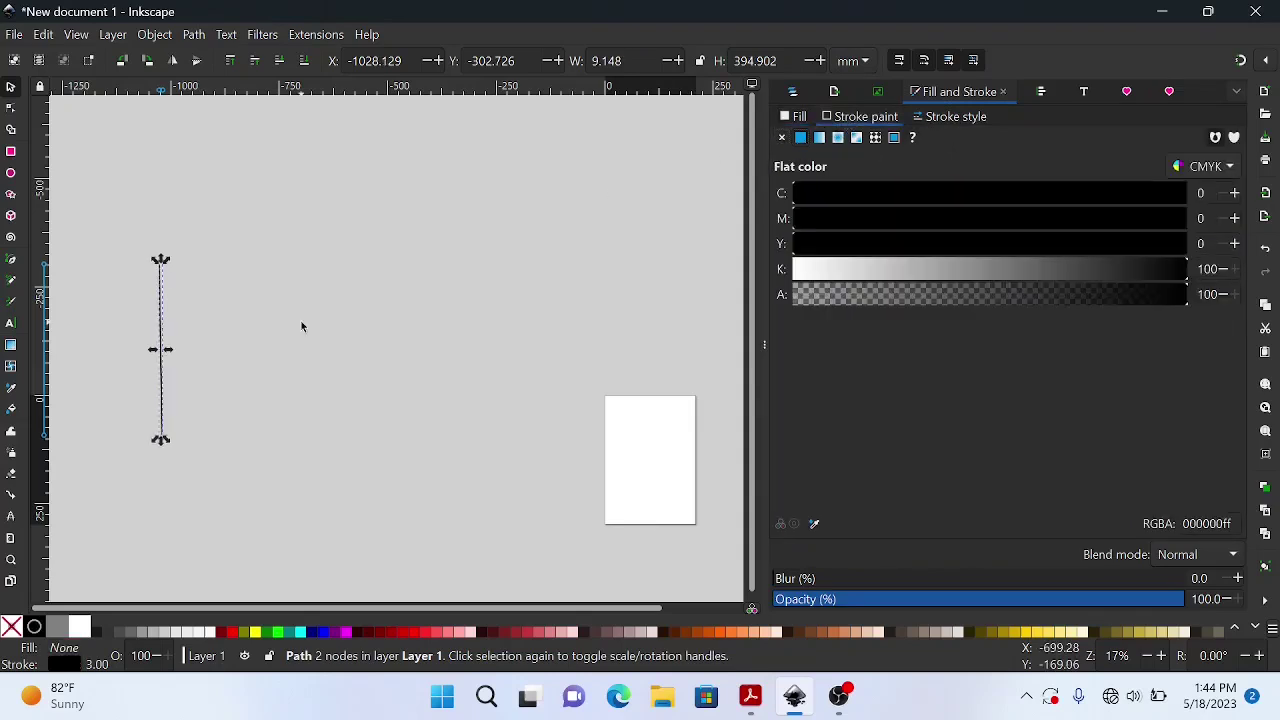
click(942, 117)
scroll(884, 156, up, 2)
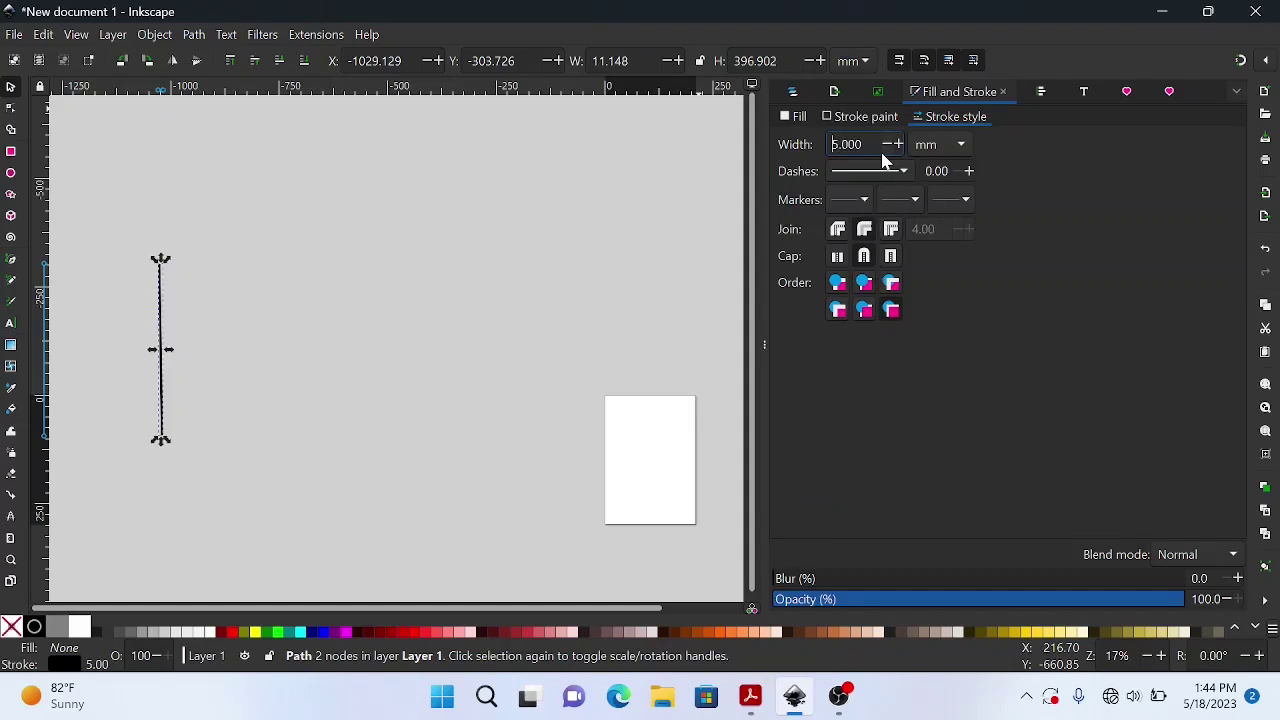
scroll(884, 158, up, 5)
scroll(126, 318, up, 1)
scroll(126, 318, left, 2)
- Duplicate the vertical line, rotate the copy 90° and move it across the top
key(ctrl+d)
key(ctrl+bracketleft)
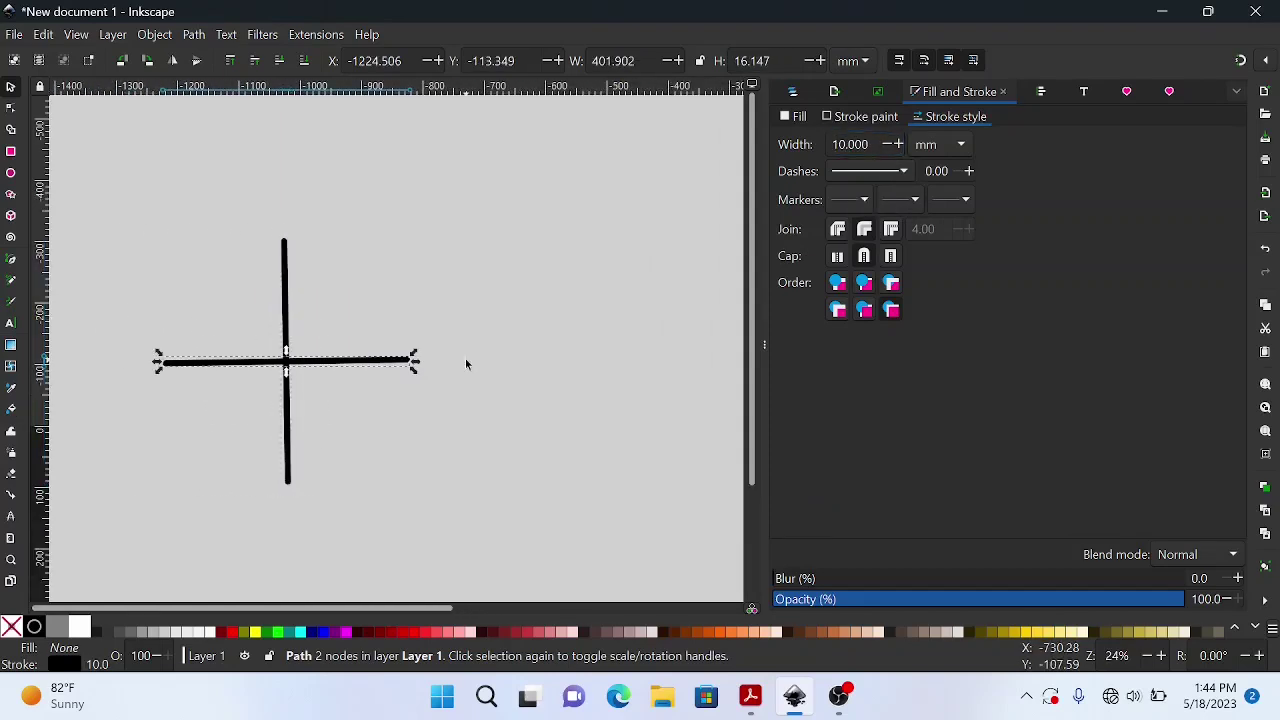
drag(351, 365, 413, 450)
- Add a bottom copy and a rotated right-side line to complete the square frame, then deselect
key(ctrl+d)
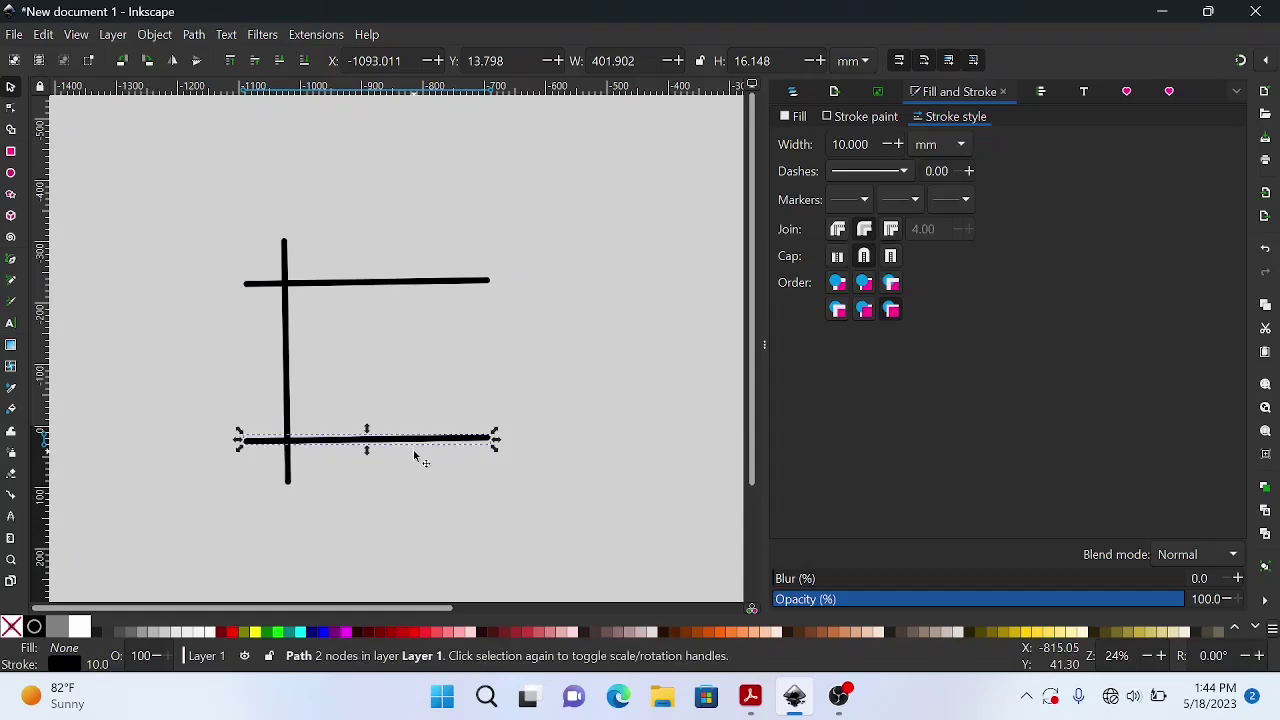
key(ctrl+d)
key(ctrl+bracketleft)
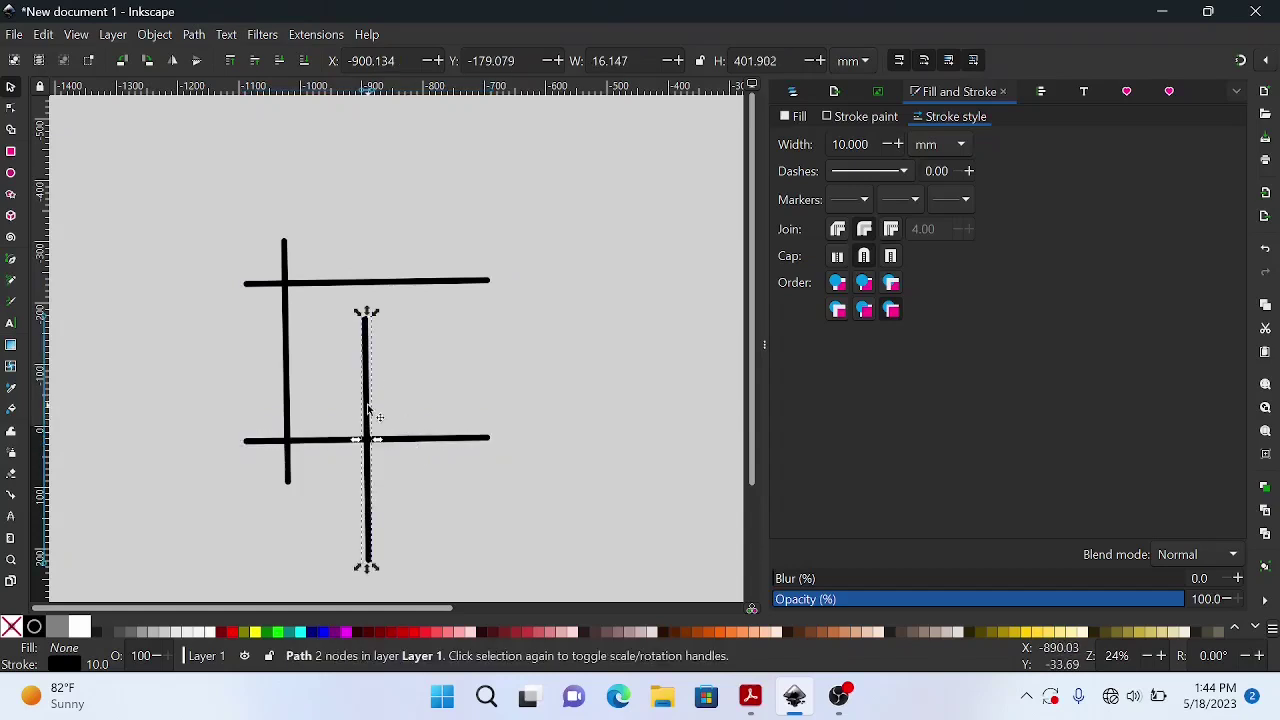
drag(370, 414, 467, 321)
click(577, 341)
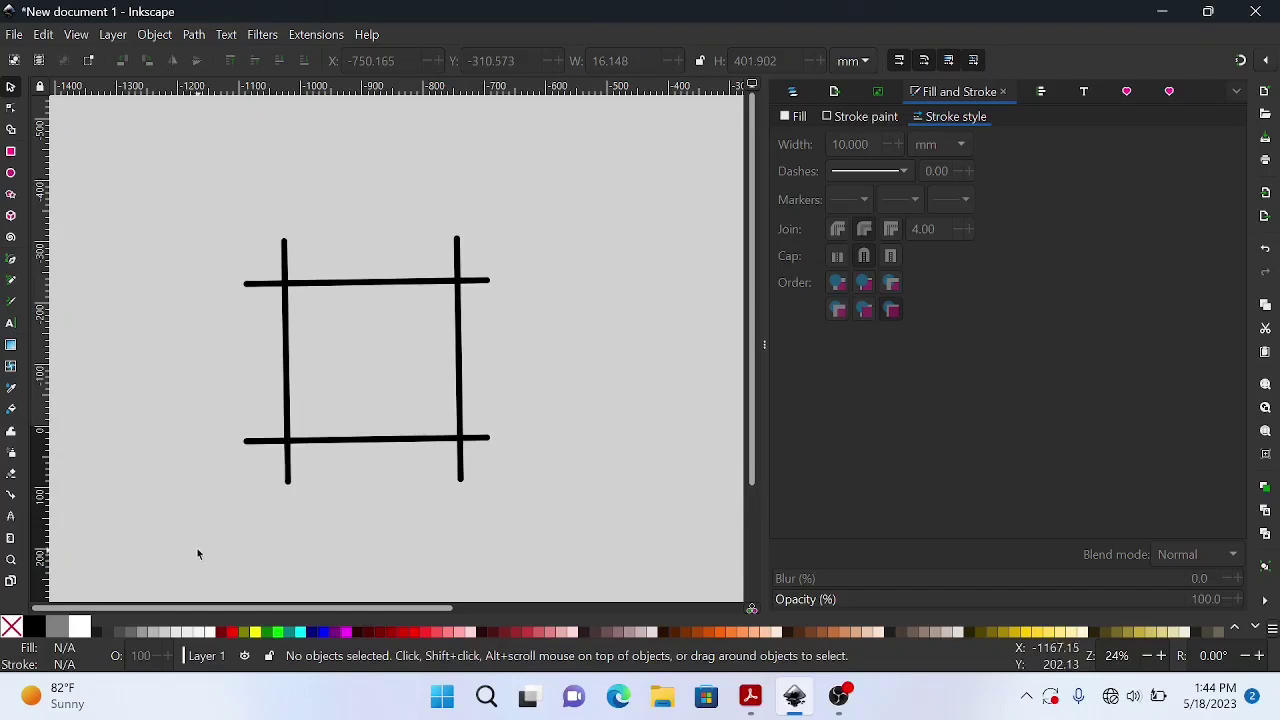
- Rubber-band select all four lines, try Shape Builder, then return to the Selector
drag(191, 526, 542, 177)
click(11, 128)
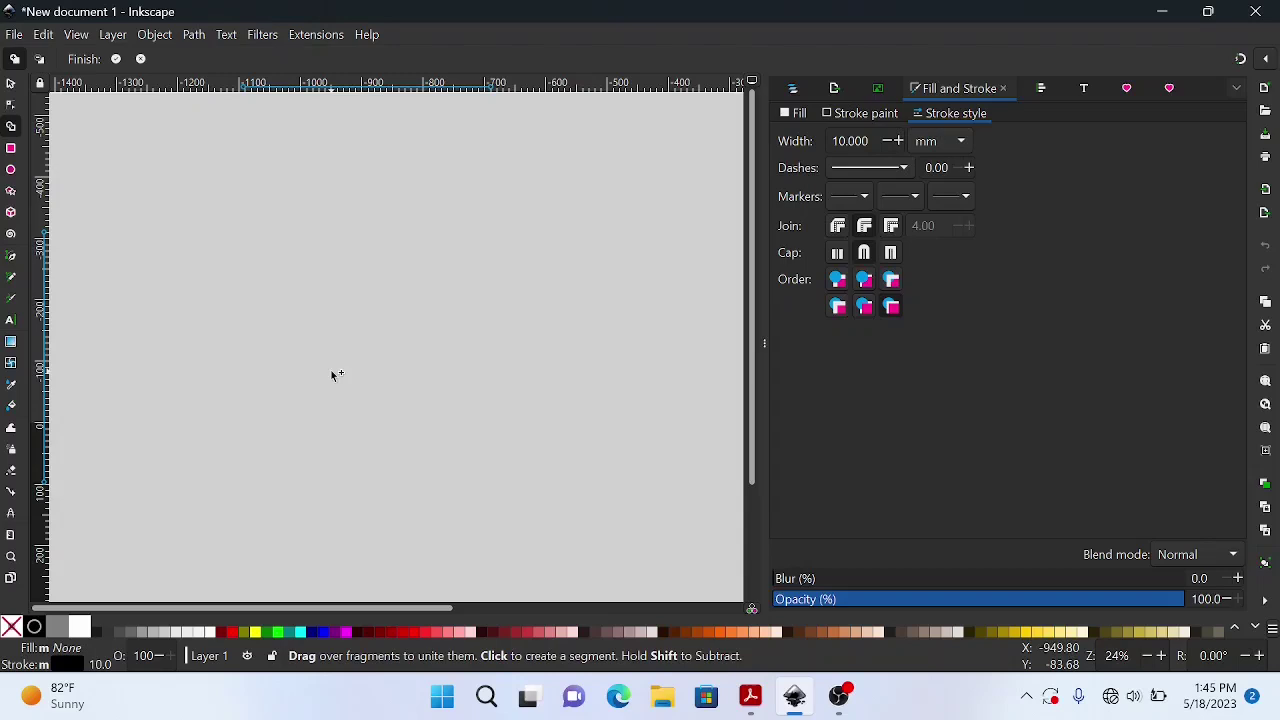
key(Escape)
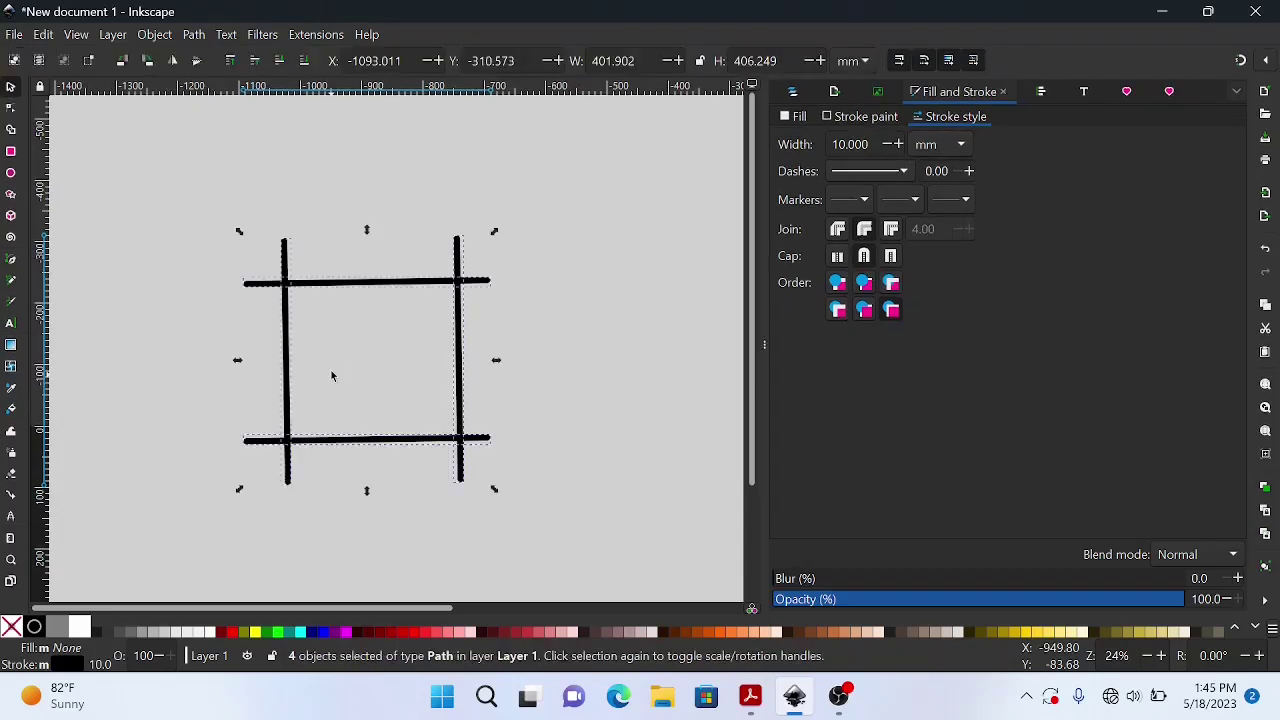
- Apply Path > Stroke to Path to the four lines and inspect their nodes with the Node tool
click(195, 36)
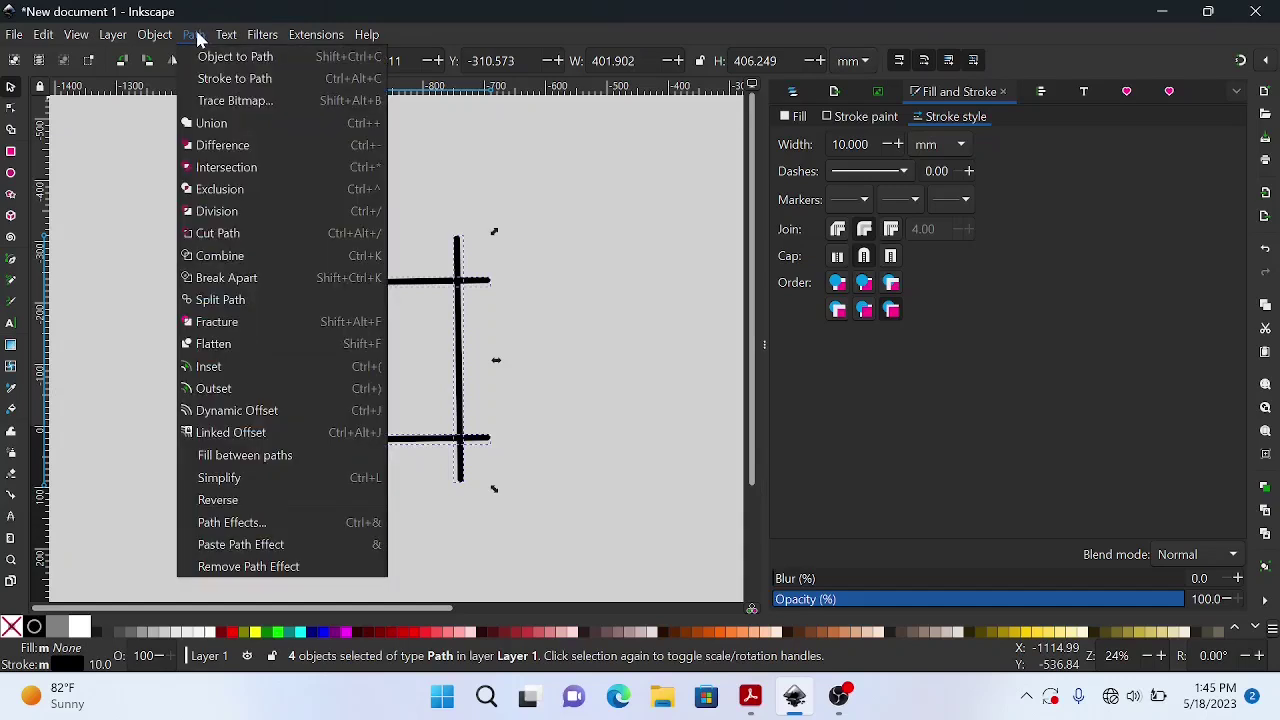
click(235, 80)
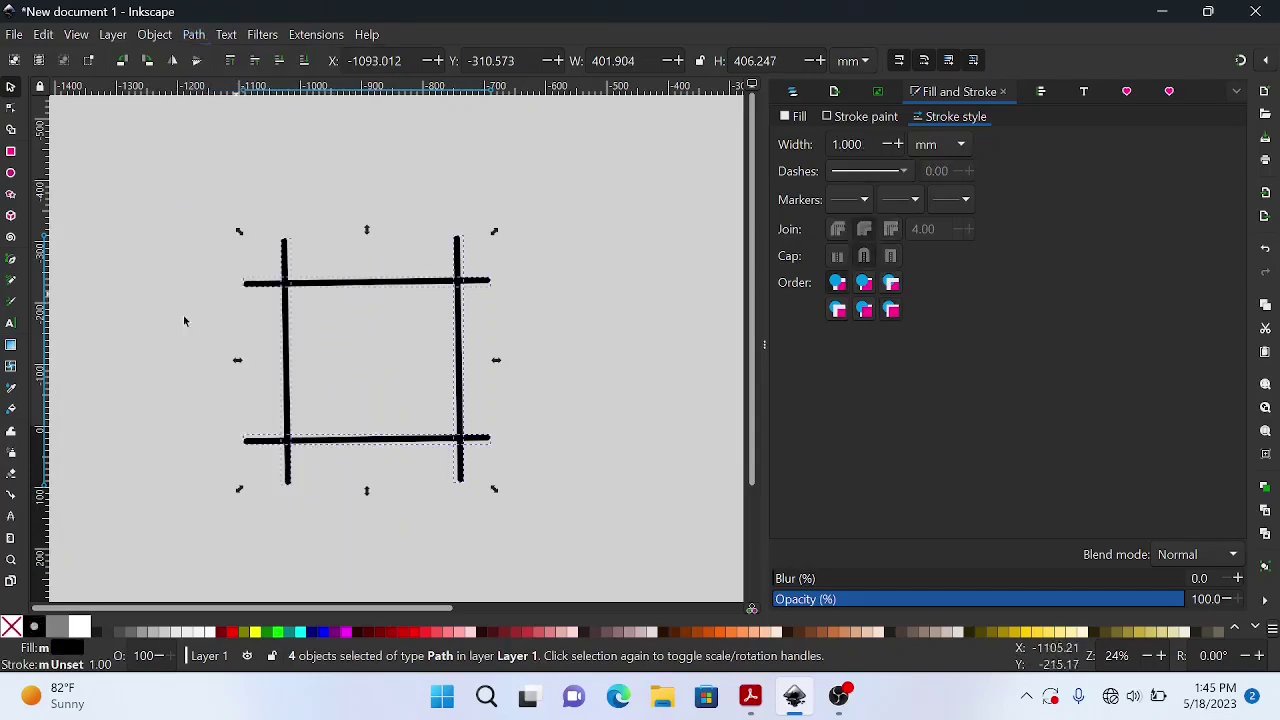
key(n)
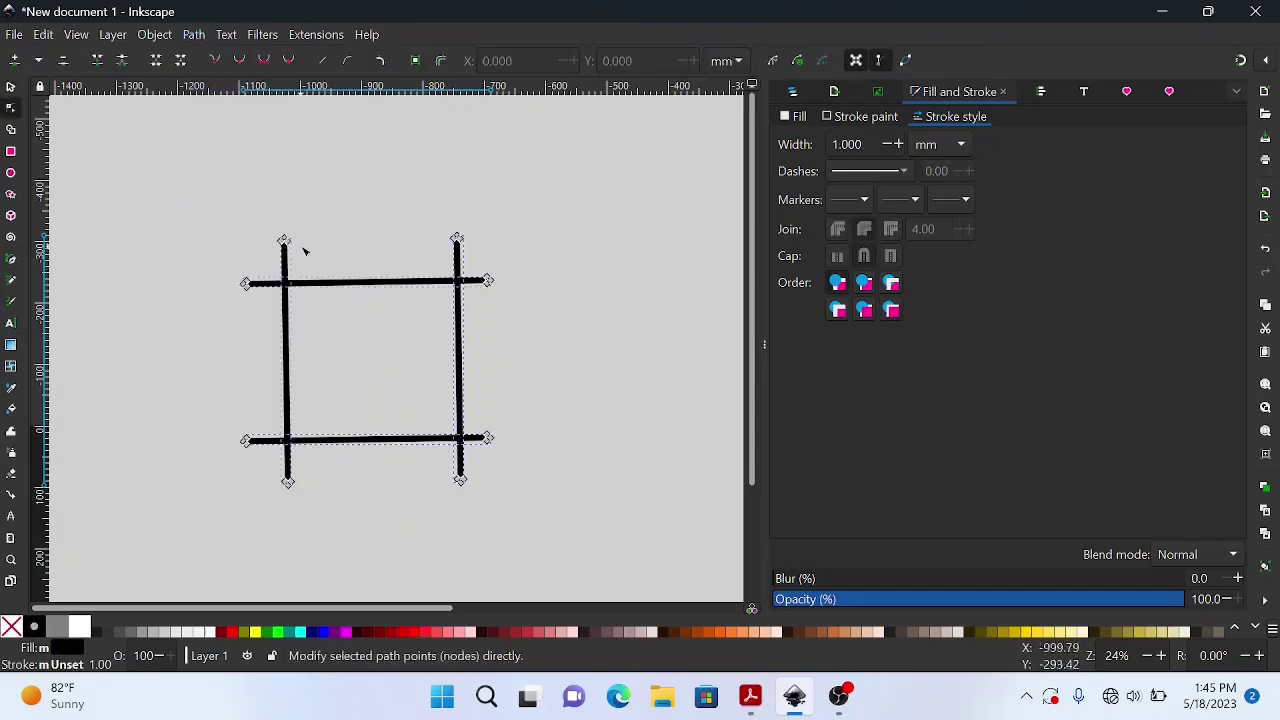
scroll(287, 250, up, 6)
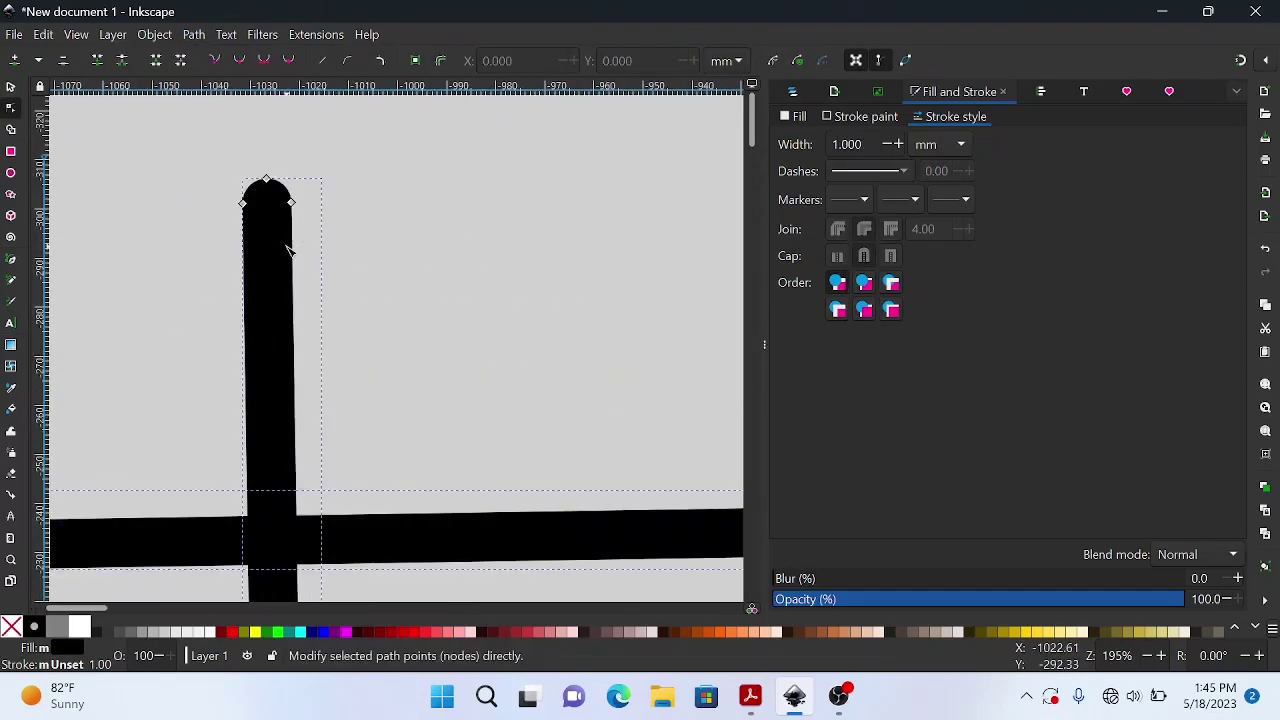
scroll(206, 231, down, 6)
scroll(206, 232, left, 2)
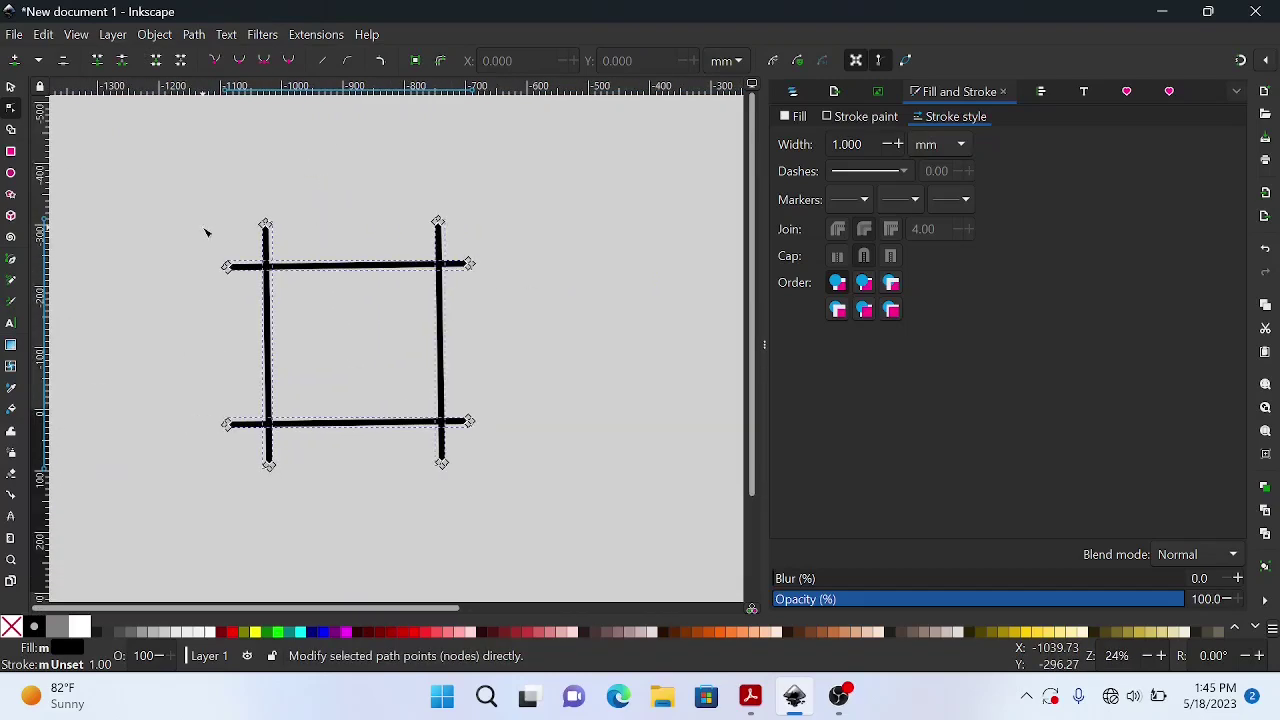
- With Shape Builder, unite the left, top and right edge fragments of the square
click(11, 129)
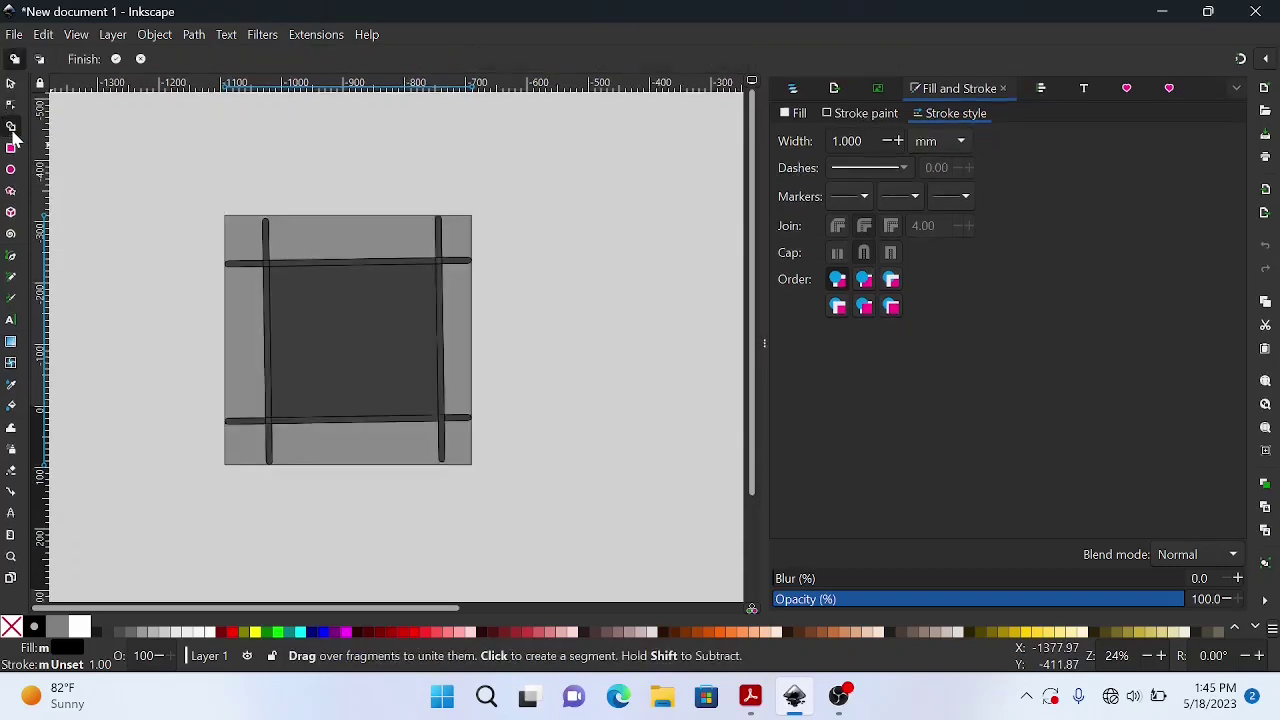
click(270, 275)
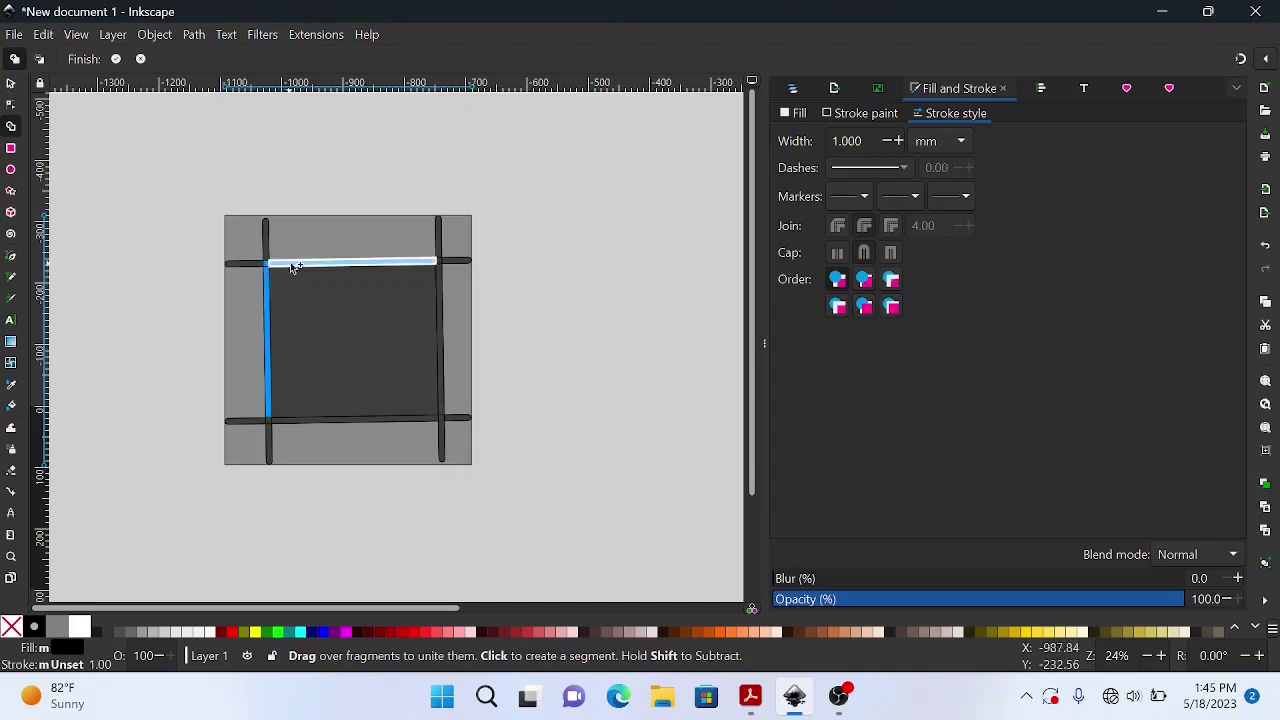
click(293, 268)
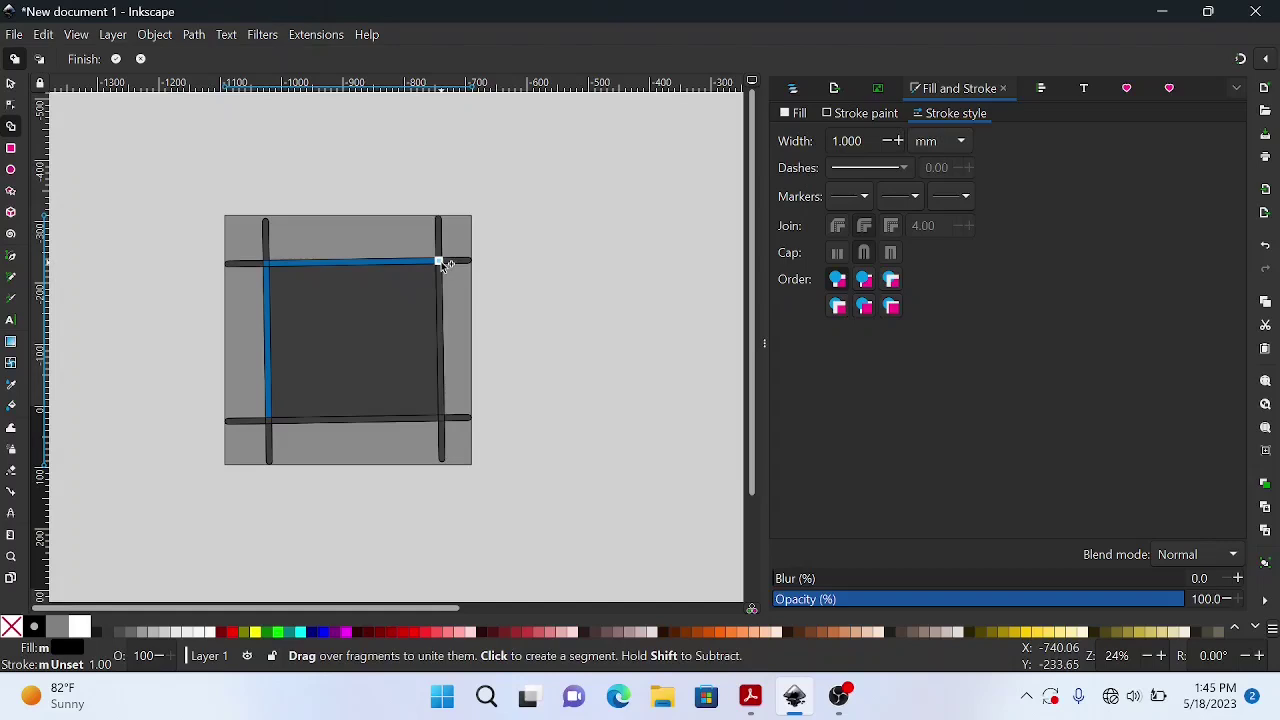
drag(441, 263, 447, 367)
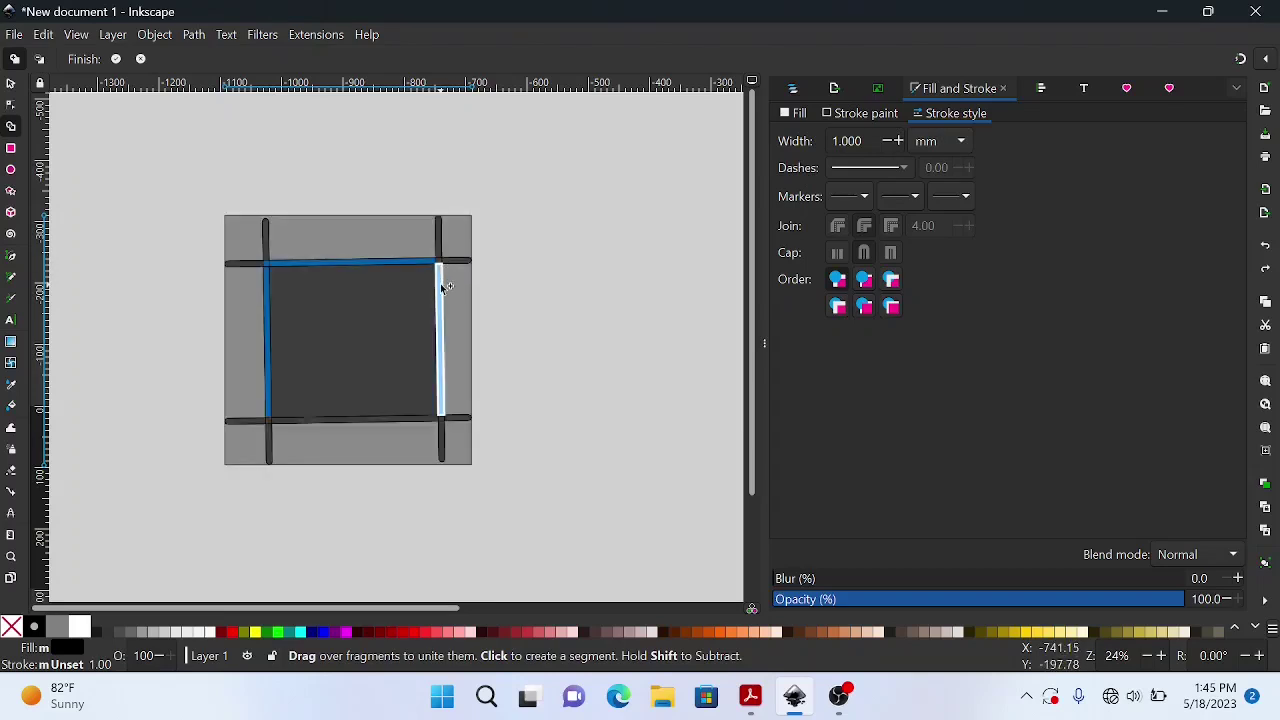
- Add the right corner strip and the bottom edge fragment to the union
scroll(440, 283, up, 6)
scroll(408, 200, up, 2)
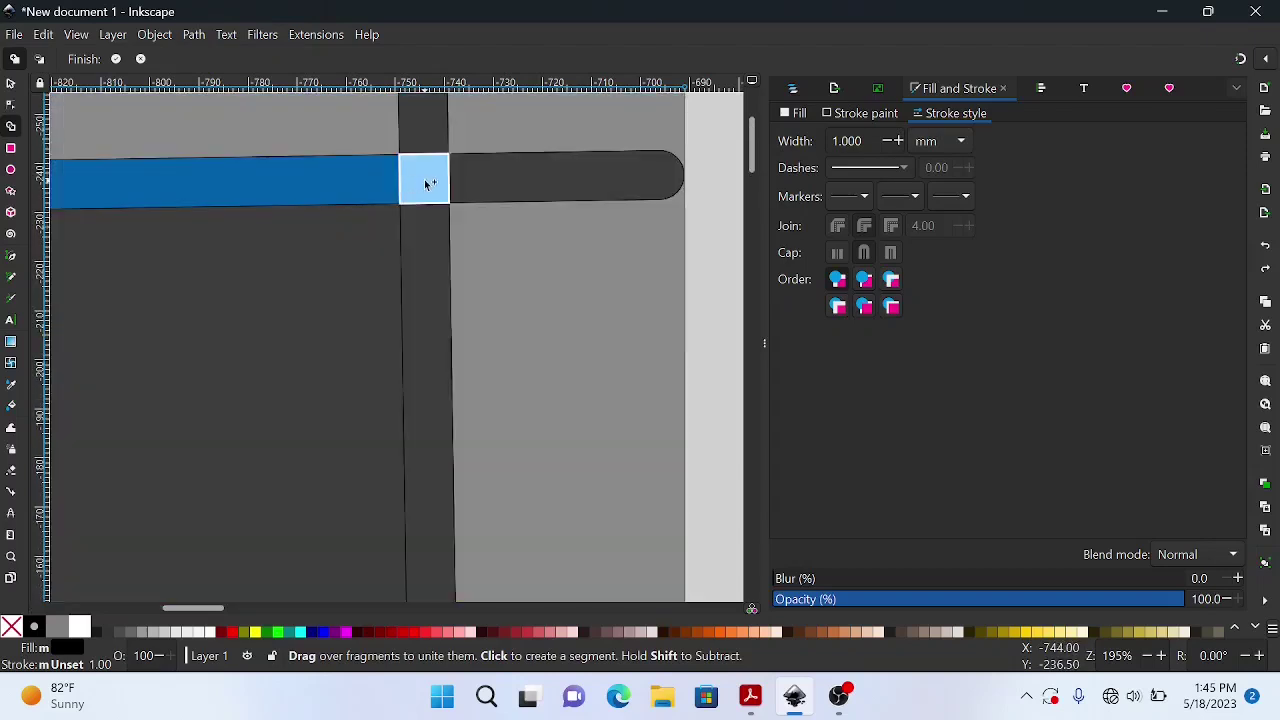
mouse_move(428, 180)
mouse_down()
mouse_move(413, 255)
mouse_move(417, 150)
mouse_move(434, 180)
mouse_move(411, 203)
mouse_up()
scroll(411, 203, down, 6)
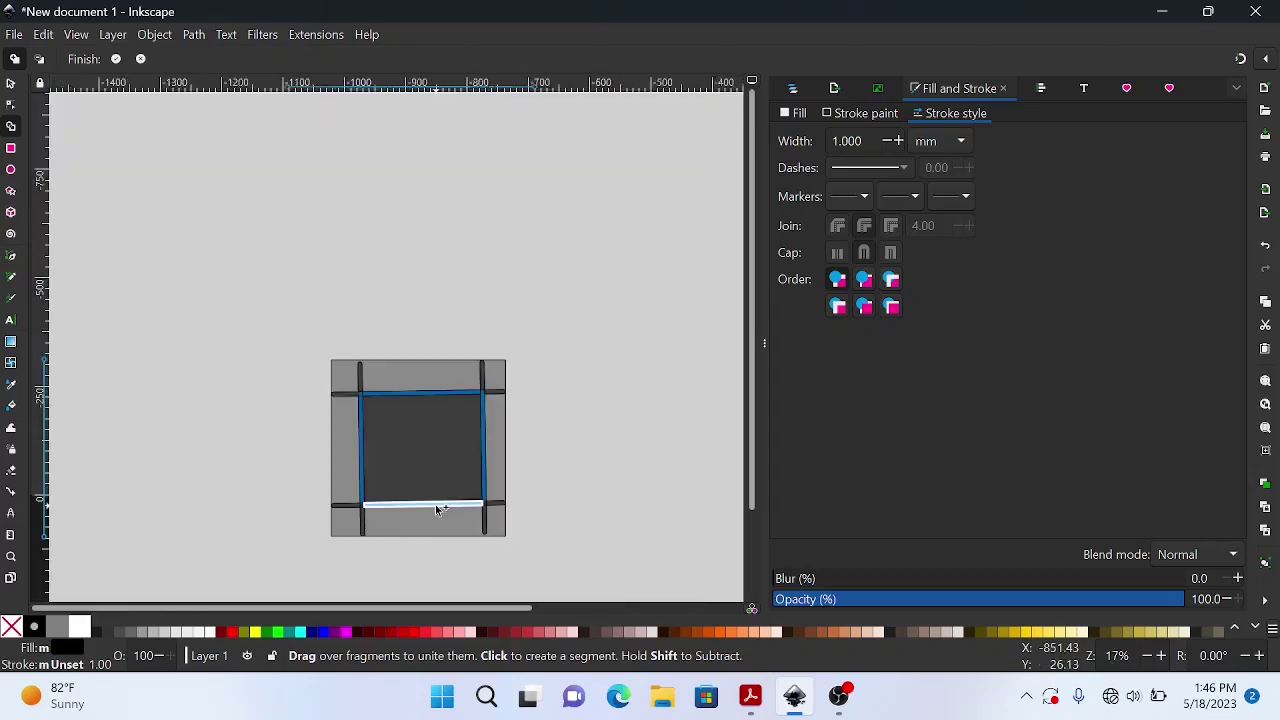
scroll(437, 509, up, 4)
click(437, 509)
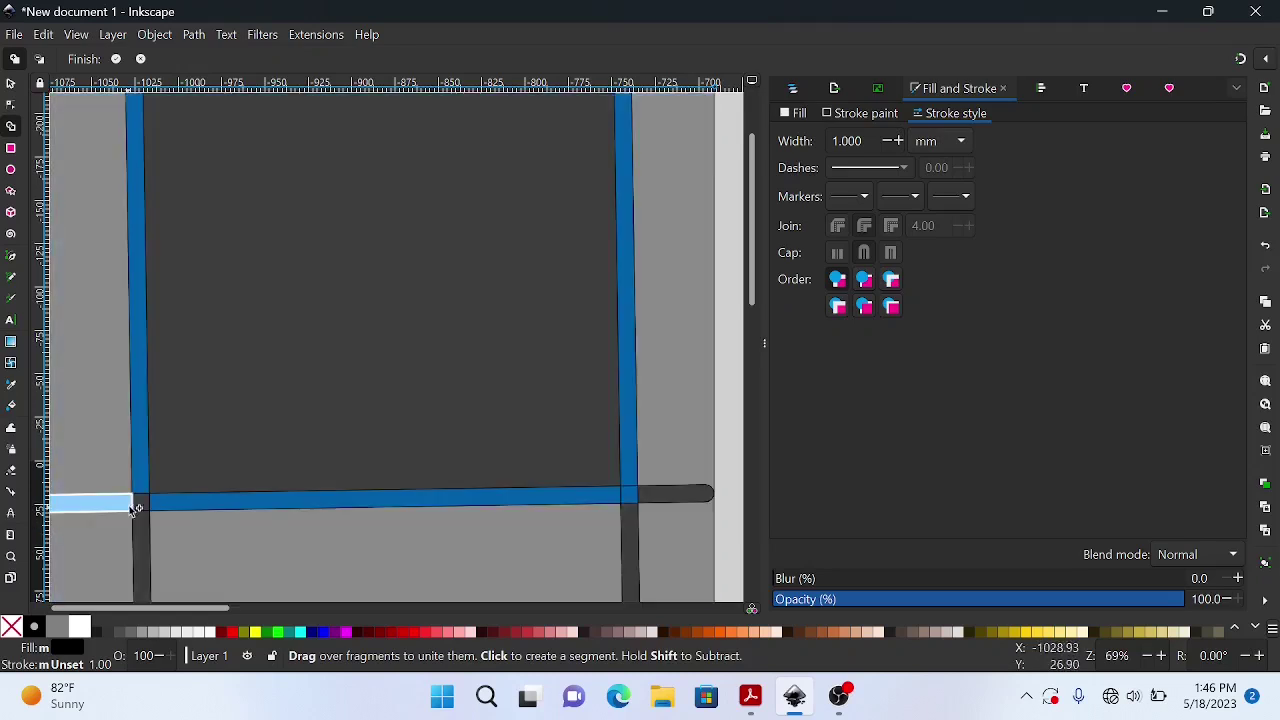
scroll(366, 396, down, 3)
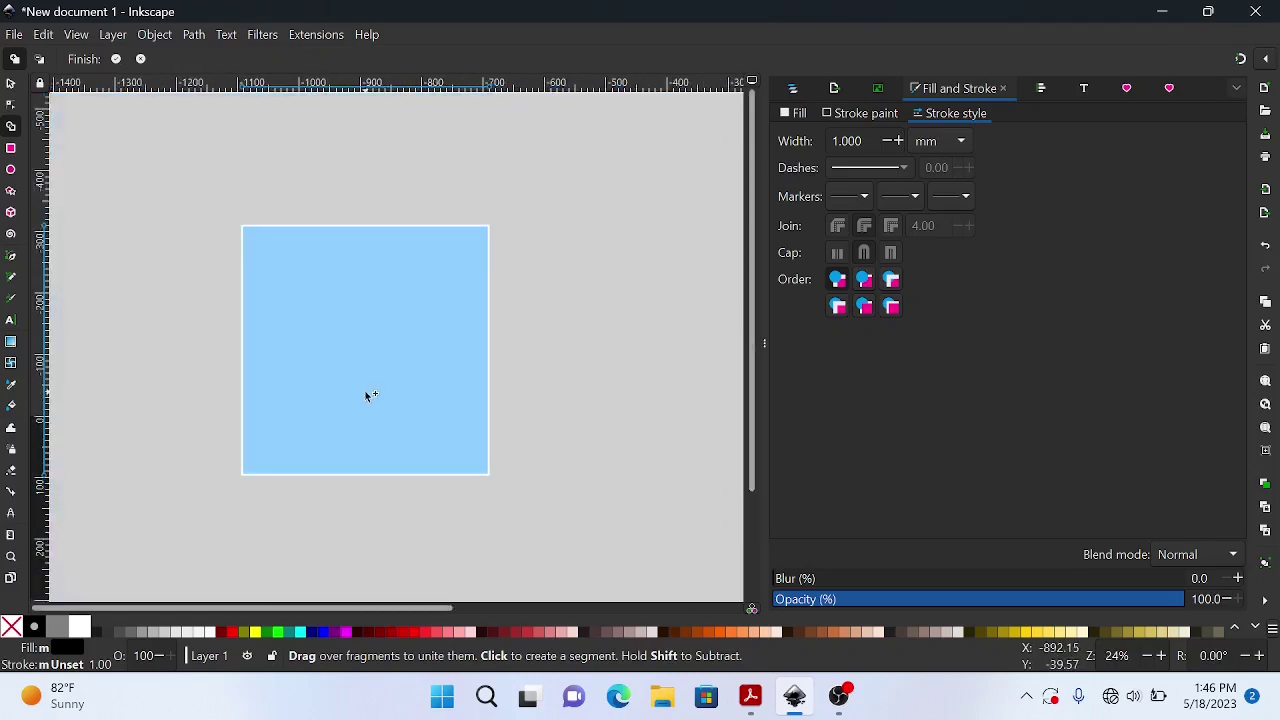
- Finish the shape build, deselect, and remove the square outline from the canvas
click(118, 59)
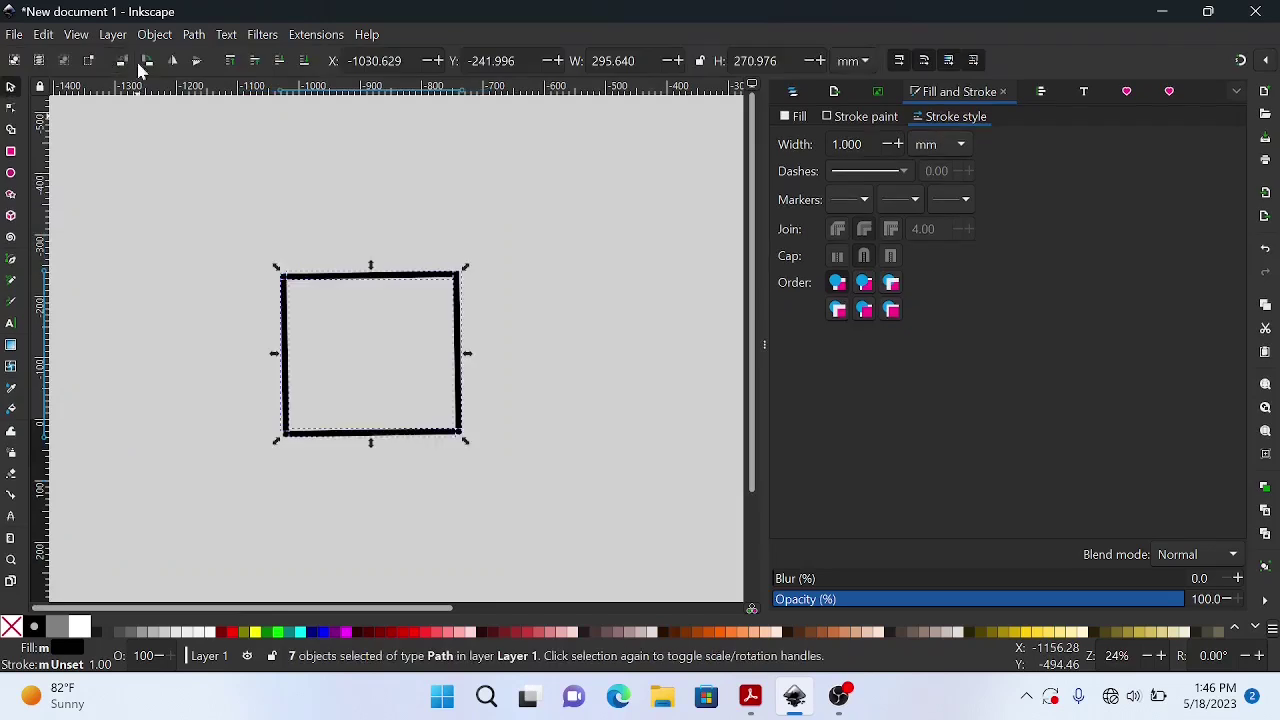
click(561, 351)
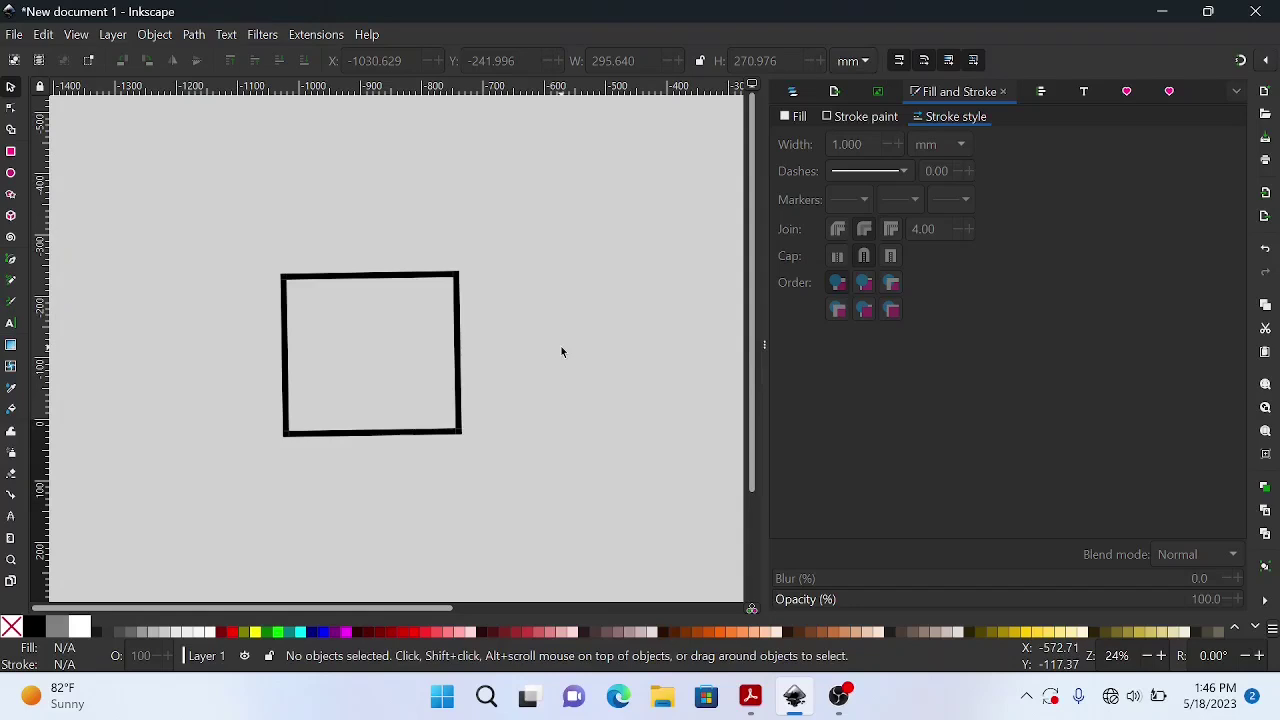
key(ctrl+z)
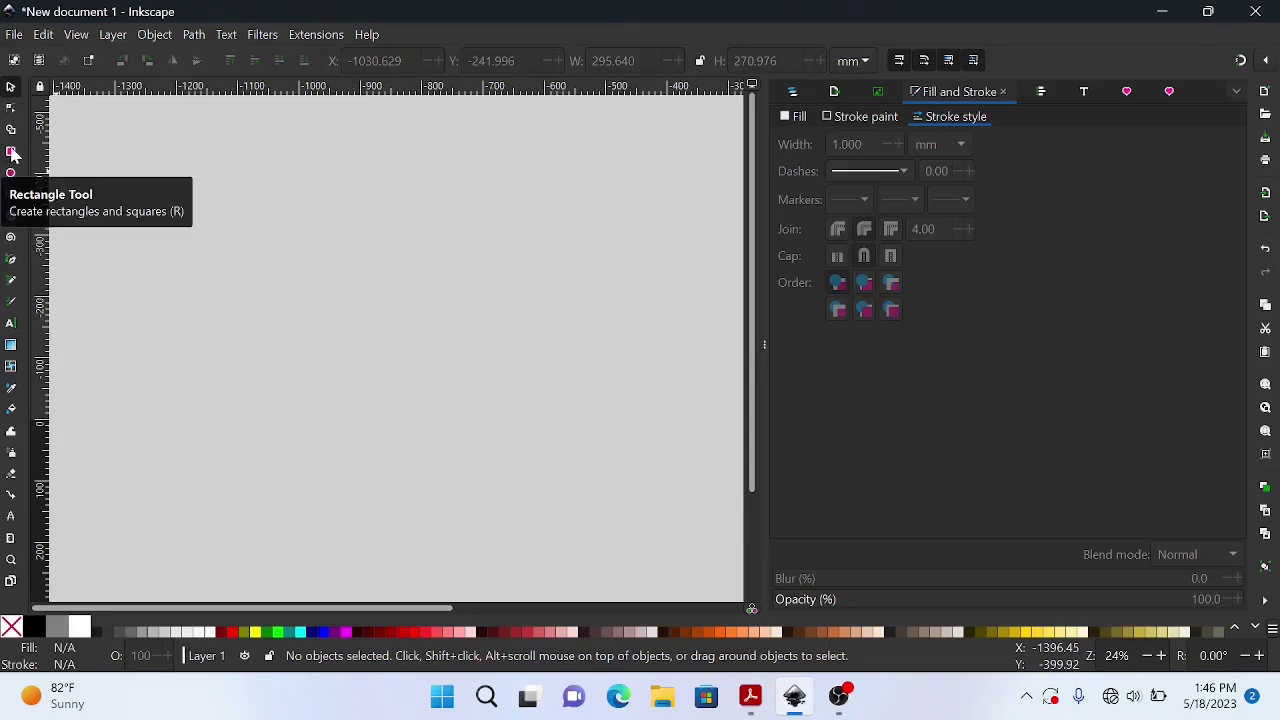
- Draw a circle and a tall rectangle over its left half, then select both
click(11, 173)
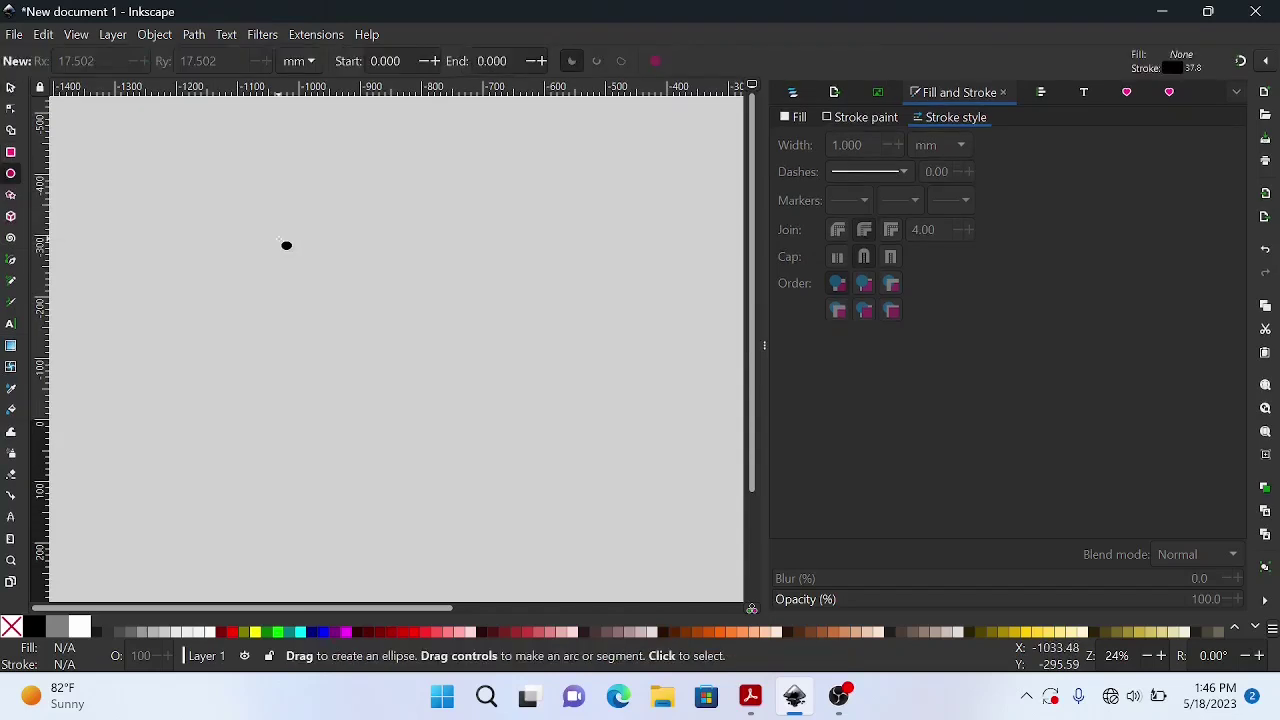
mouse_move(286, 243)
mouse_down()
mouse_move(406, 326)
mouse_move(496, 468)
mouse_move(457, 440)
mouse_move(477, 454)
mouse_move(478, 440)
mouse_up()
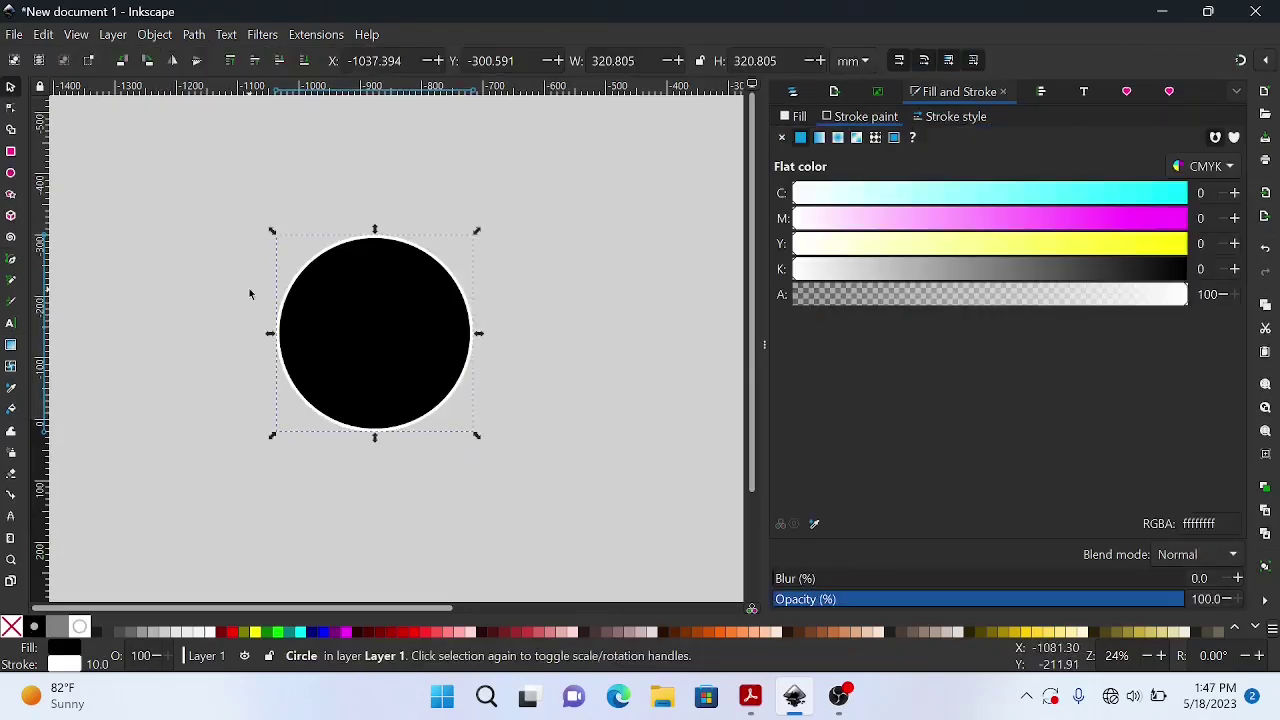
key(r)
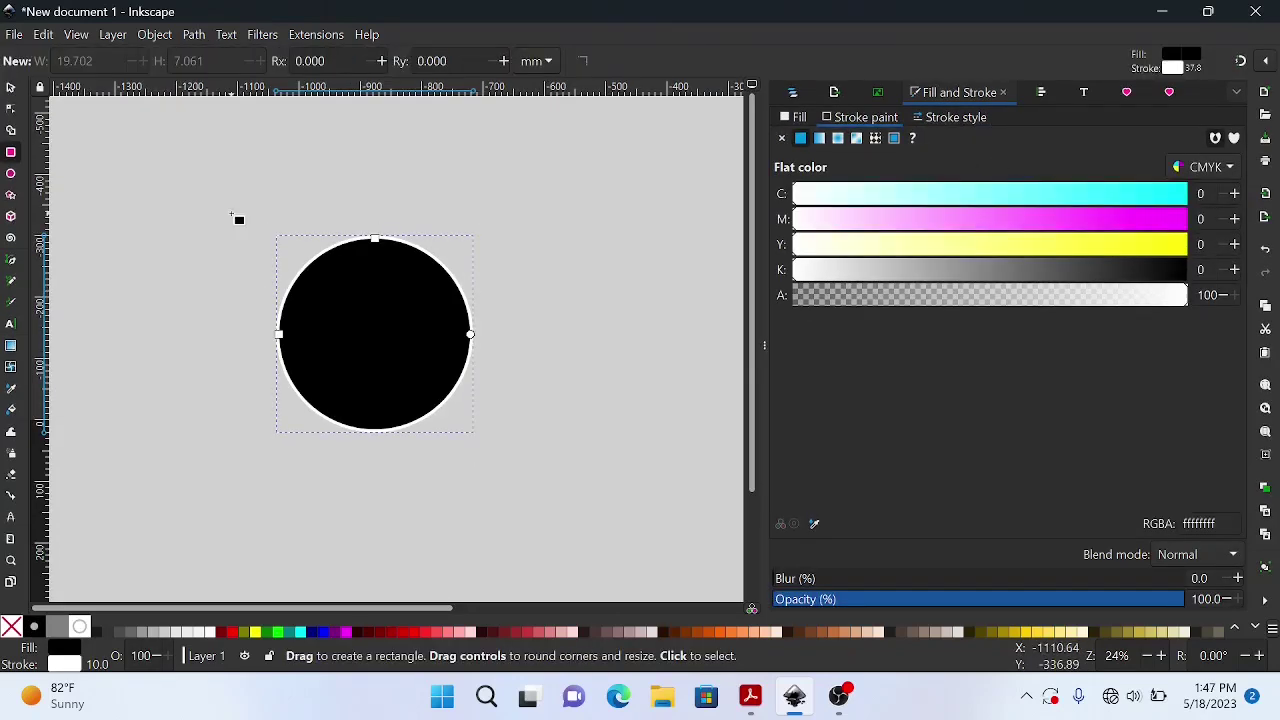
key(Escape)
mouse_move(228, 111)
mouse_down()
mouse_move(318, 297)
mouse_move(376, 378)
mouse_move(394, 366)
mouse_move(397, 432)
mouse_up()
key(s)
key(ctrl+a)
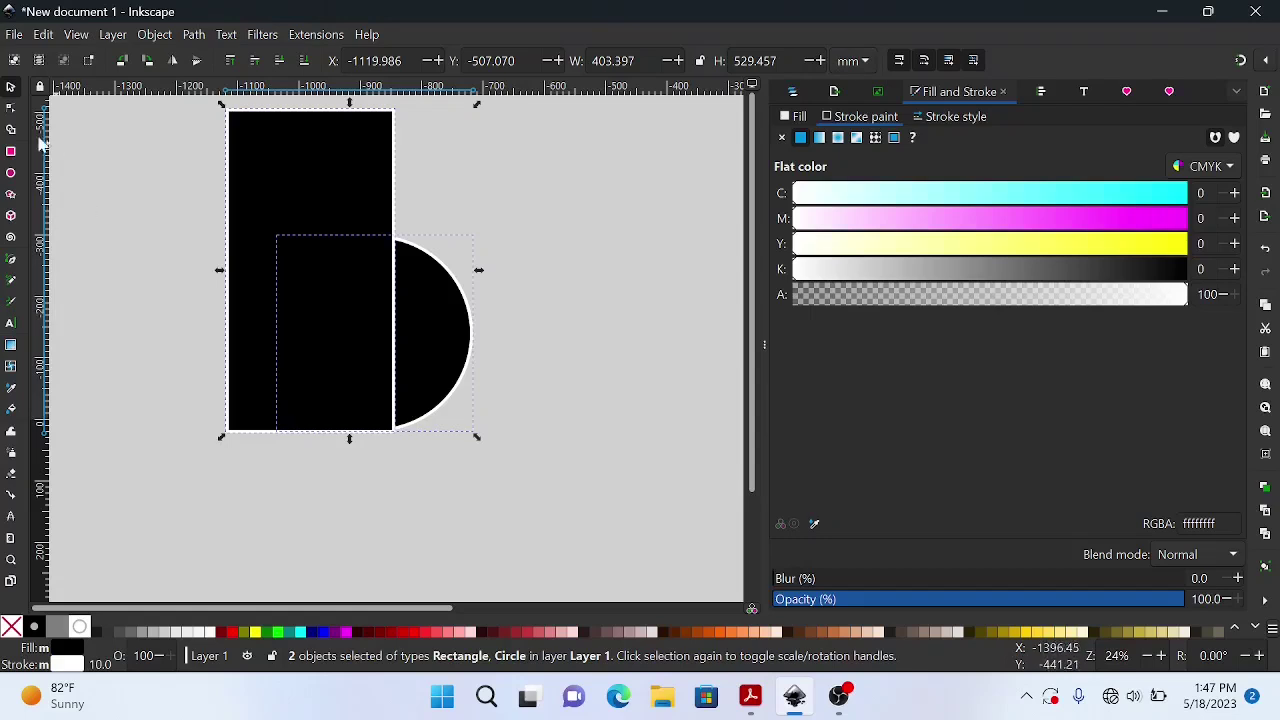
click(10, 130)
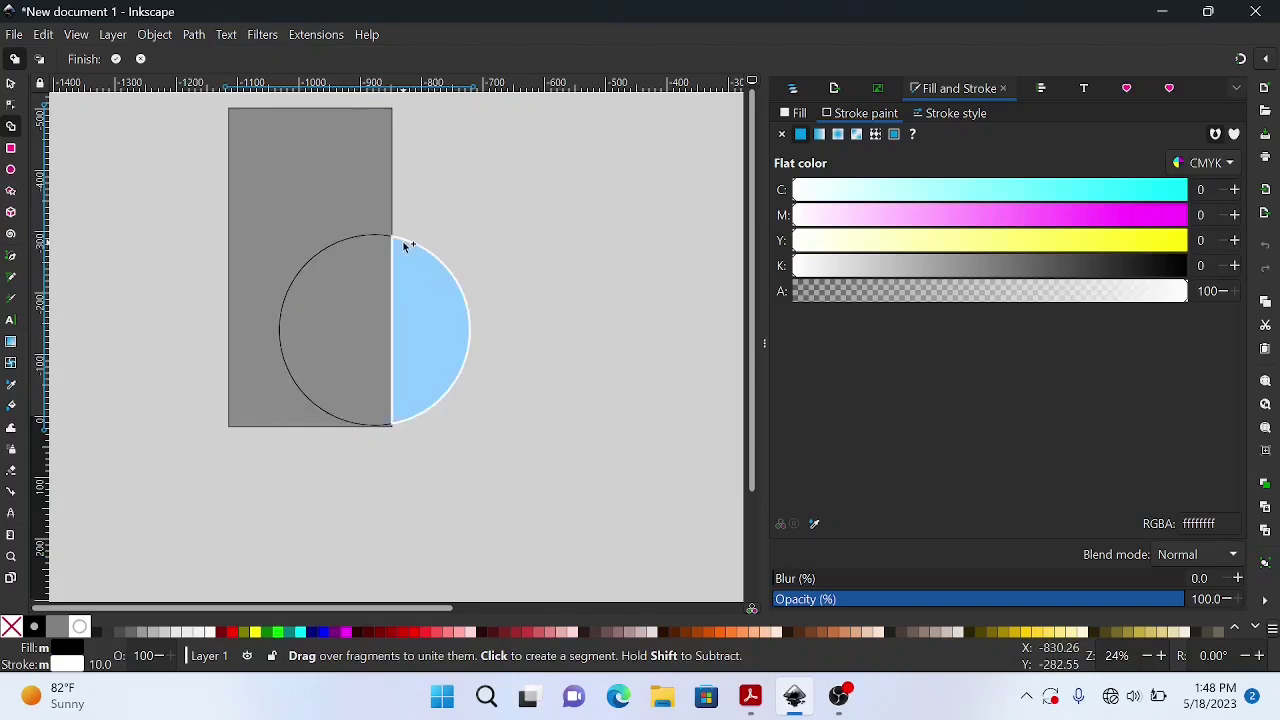
drag(406, 246, 371, 192)
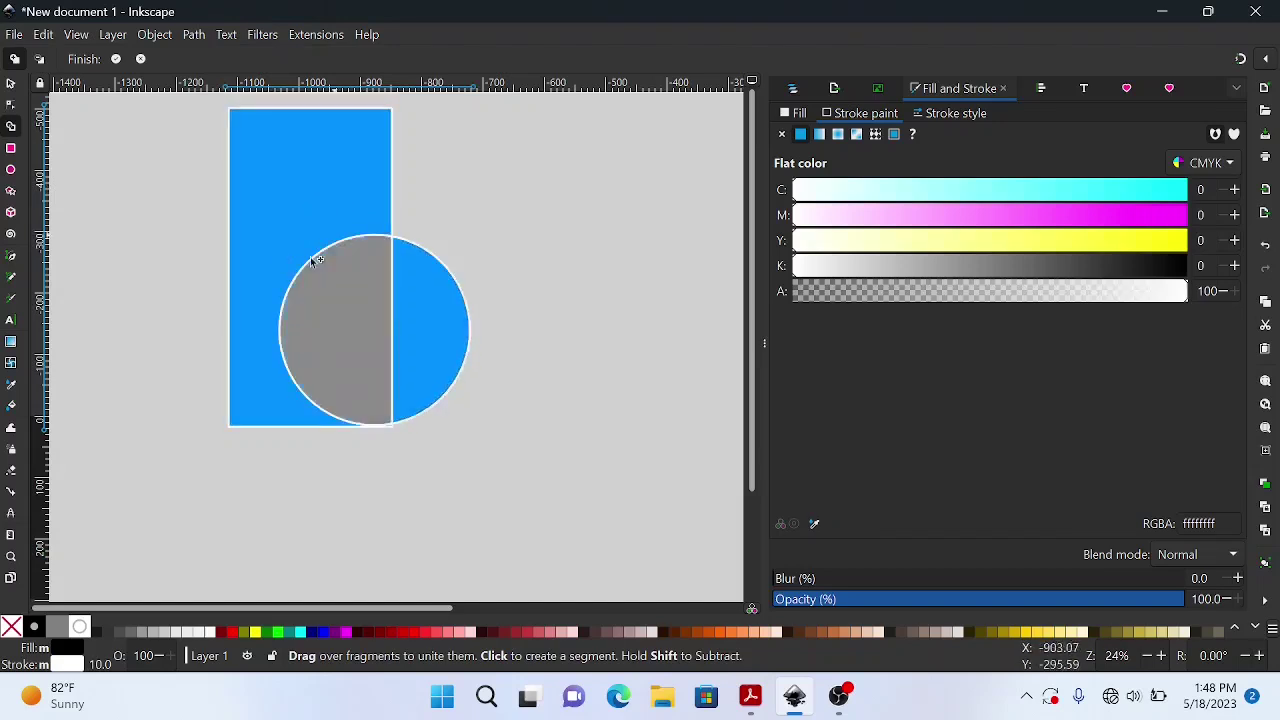
click(114, 60)
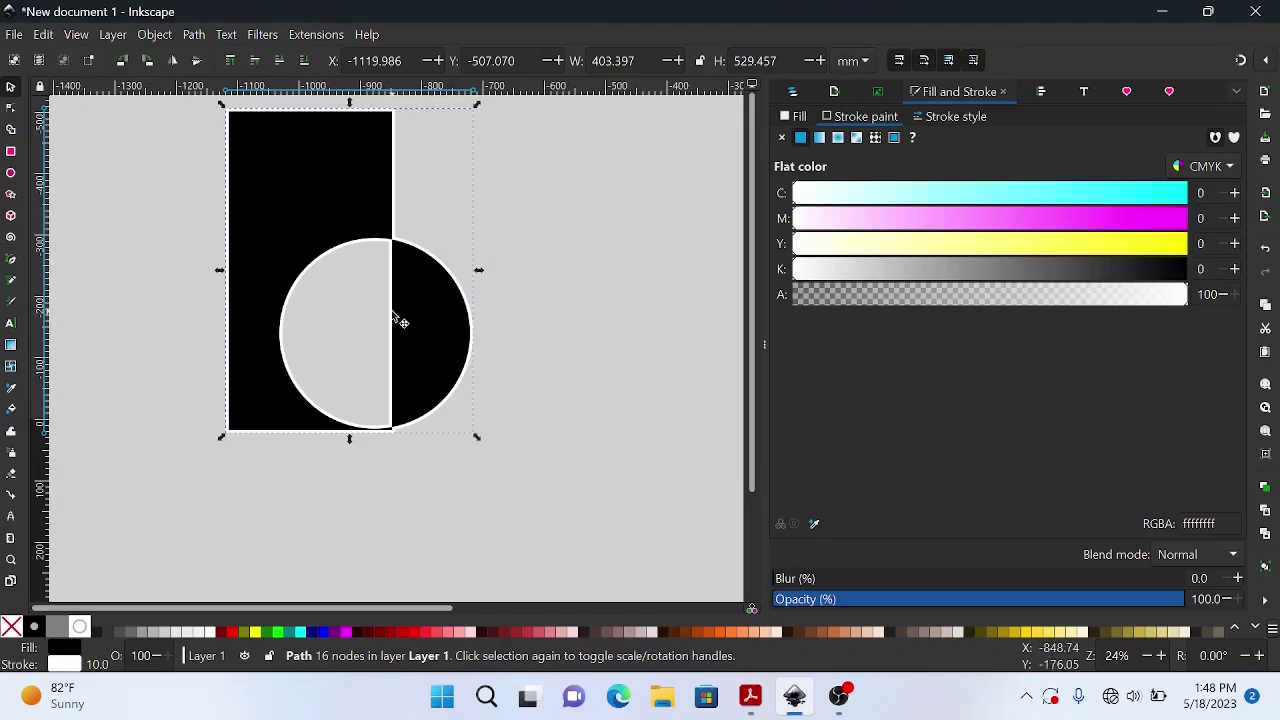
key(ctrl+z)
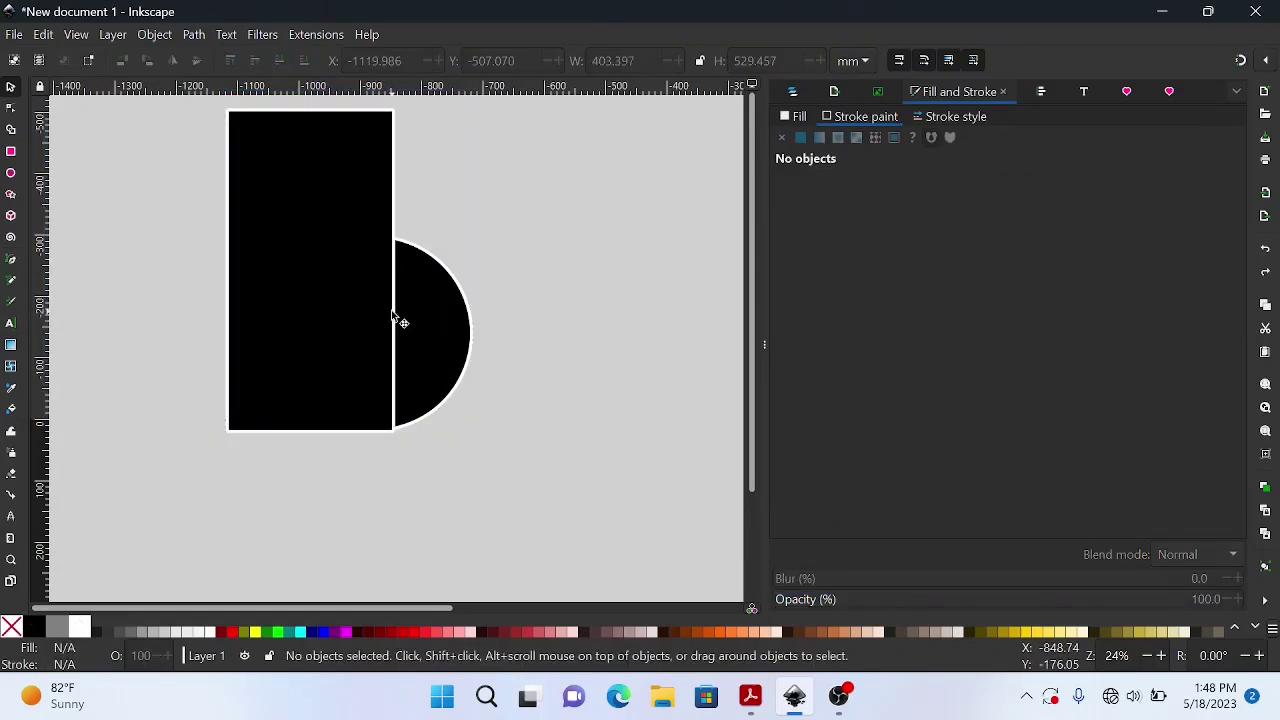
- In Shape Builder, subtract the rectangle and right half-circle pieces, then finish
key(ctrl+a)
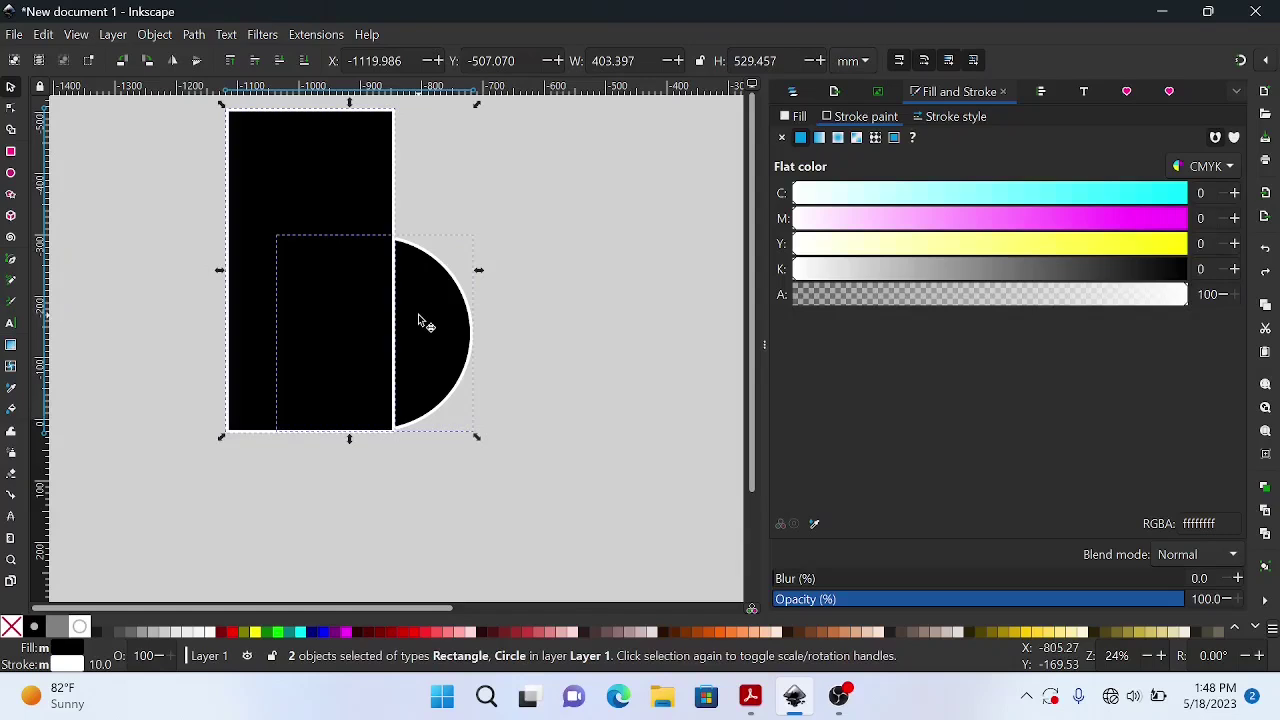
click(12, 128)
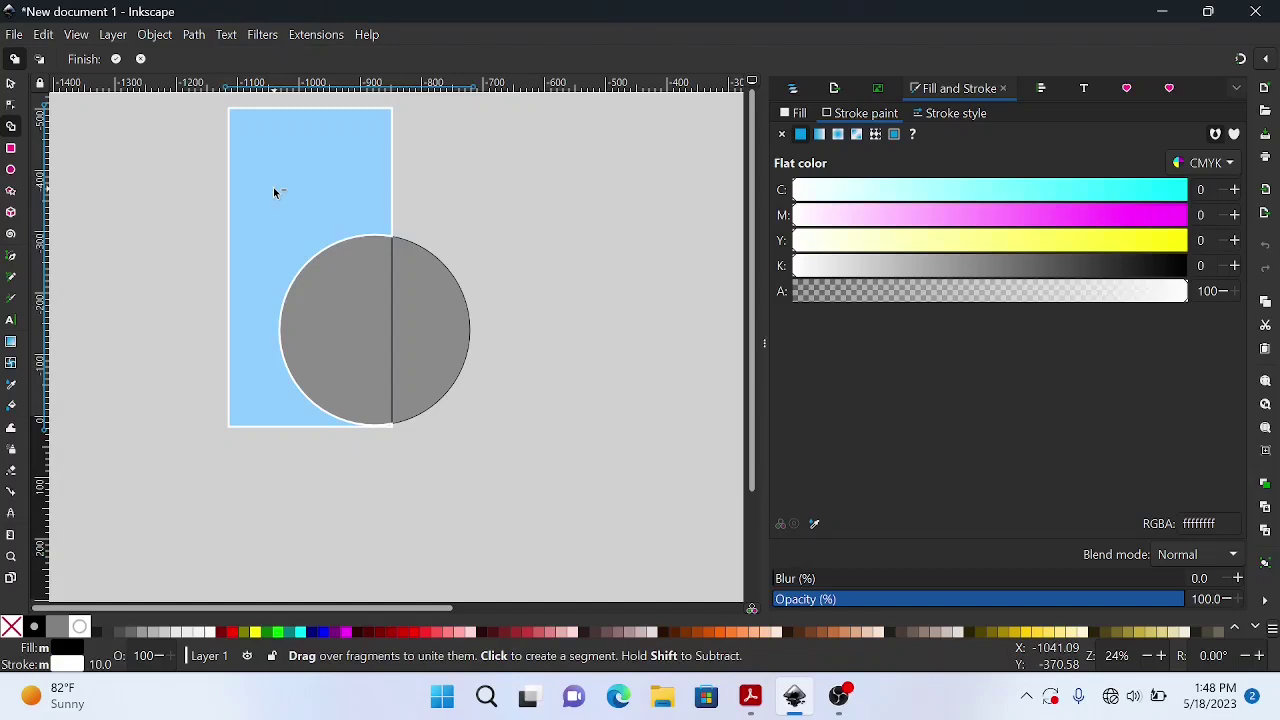
drag(275, 192, 368, 180)
click(436, 308)
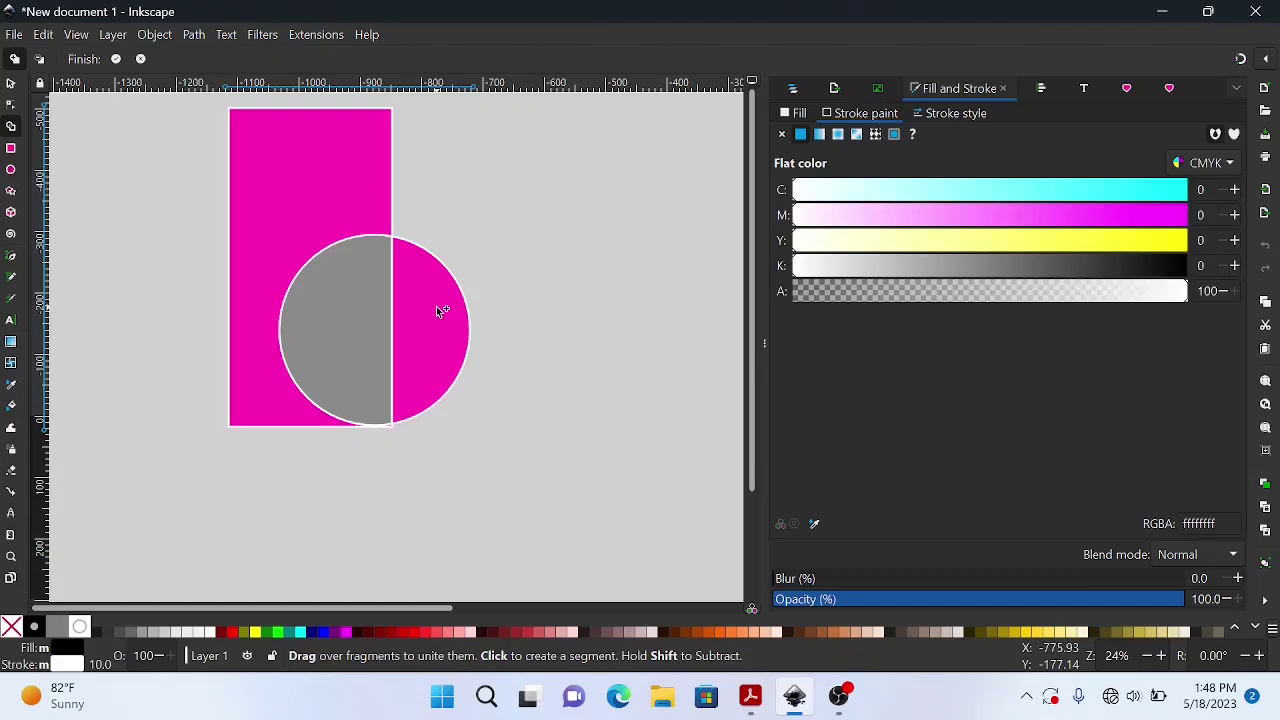
shift+click(437, 310)
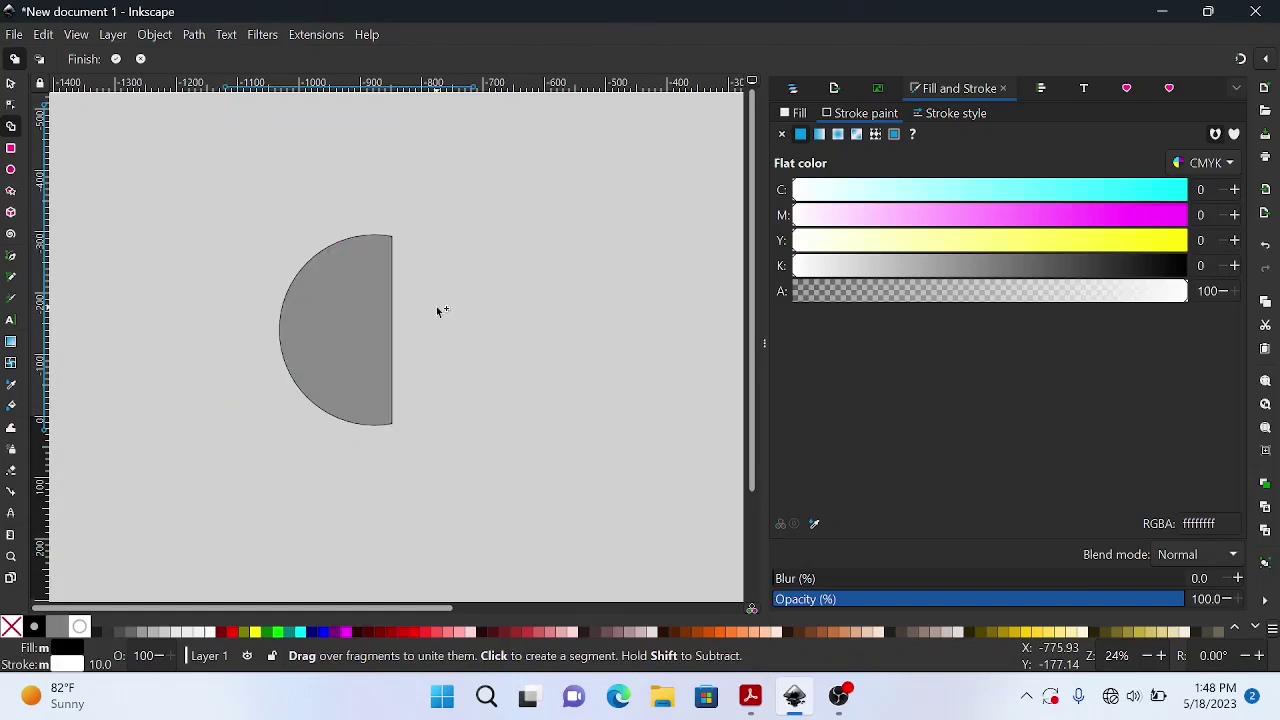
click(116, 59)
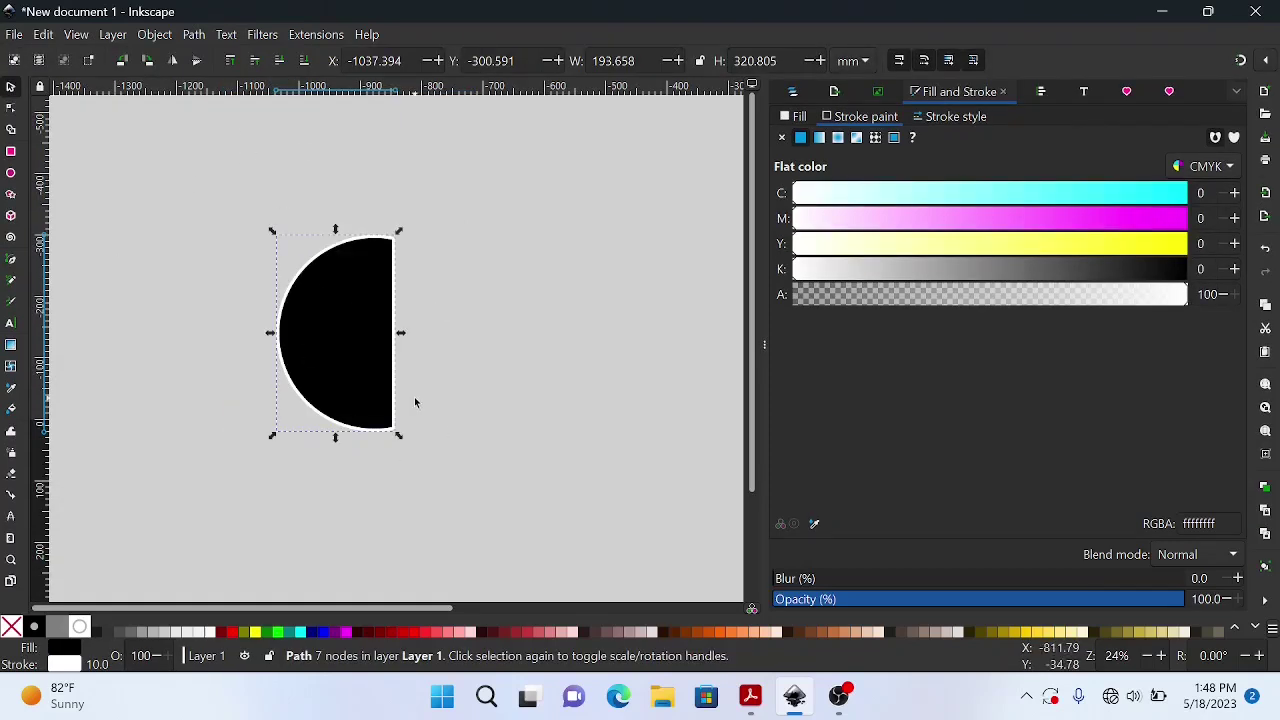